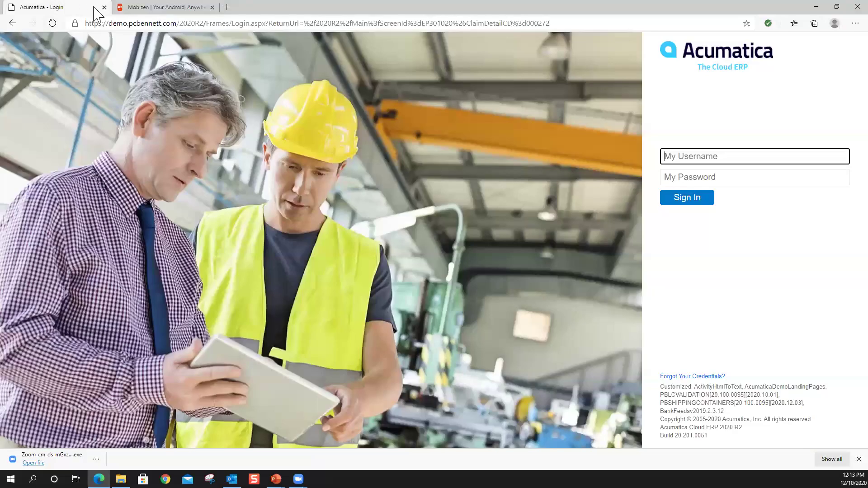
- Wake and unlock the mirrored phone, then sign into the Acumatica app with the account password
{"action": "left_click", "coordinate": [132, 9]}
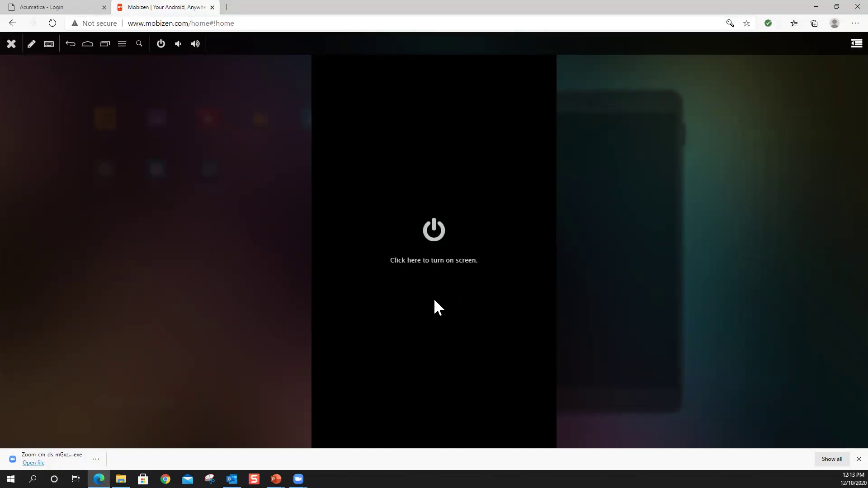
{"action": "left_click", "coordinate": [446, 259]}
{"action": "left_click_drag", "start_coordinate": [439, 411], "coordinate": [427, 264]}
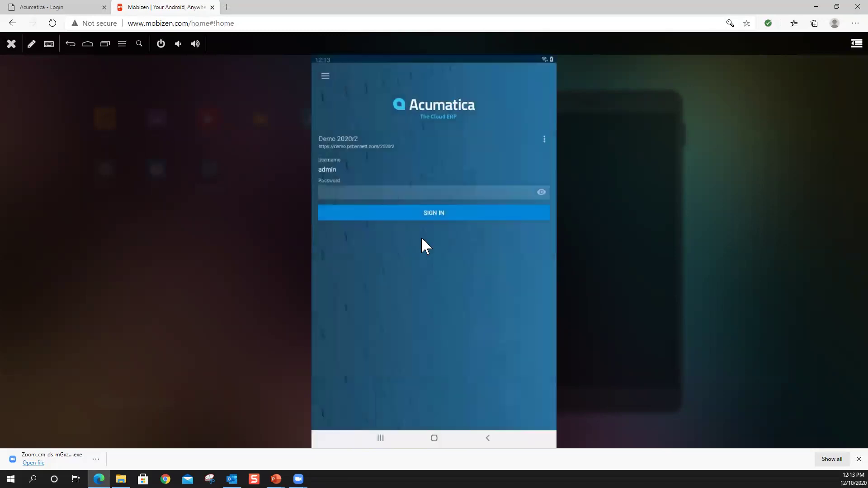
{"action": "left_click", "coordinate": [367, 194]}
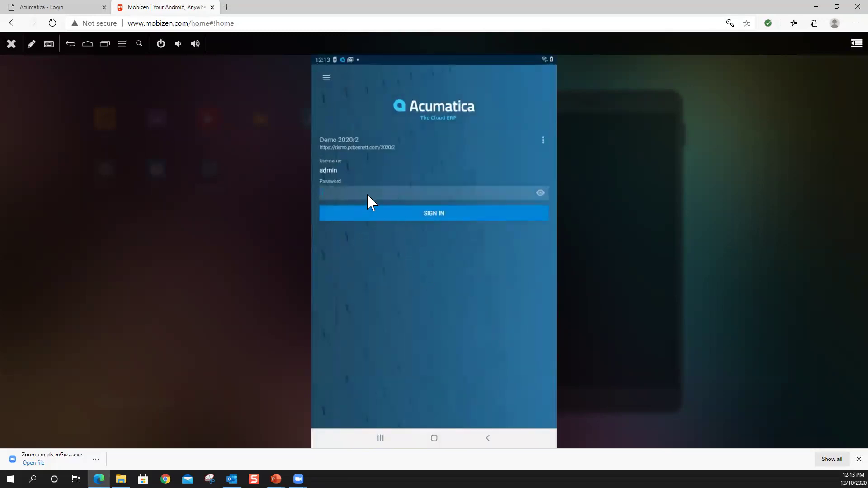
{"action": "type", "text": "acumatica"}
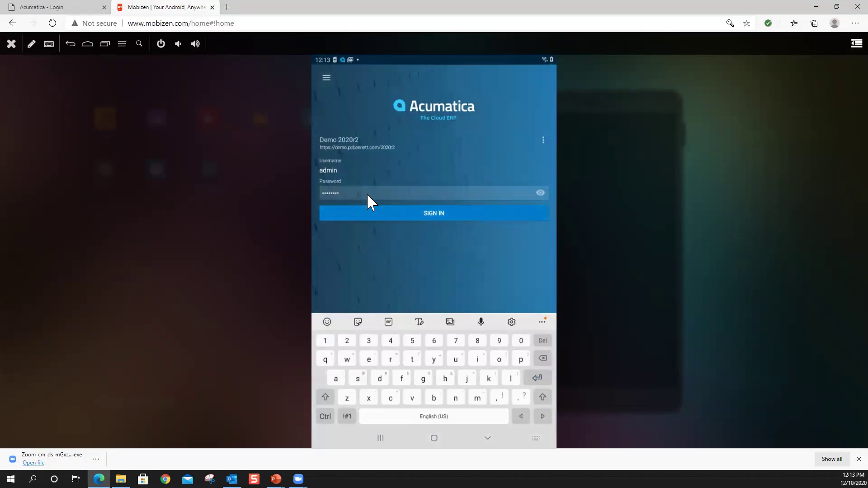
{"action": "left_click", "coordinate": [408, 210]}
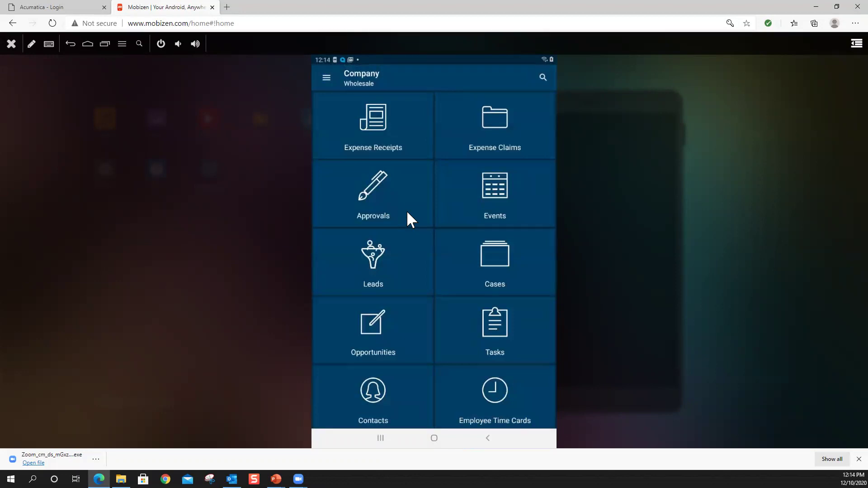
- Open Expense Receipts and show the Create New, Scan Receipt and Select From Gallery options
{"action": "left_click", "coordinate": [377, 131]}
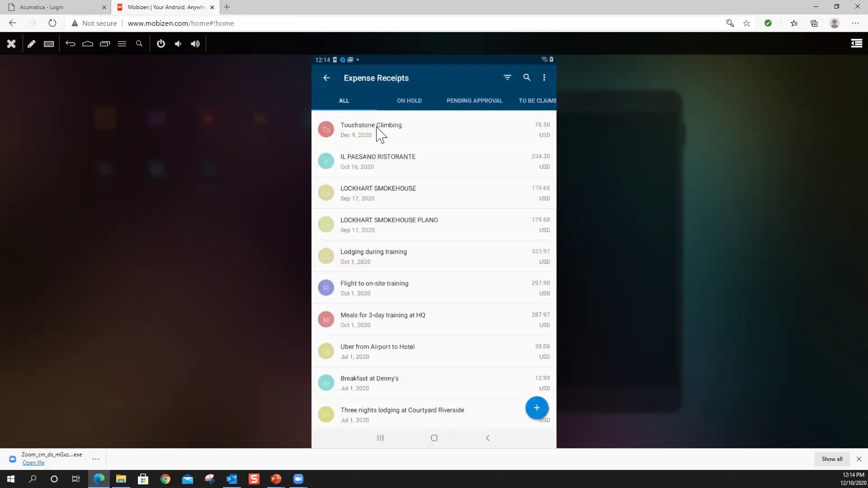
{"action": "left_click", "coordinate": [538, 408]}
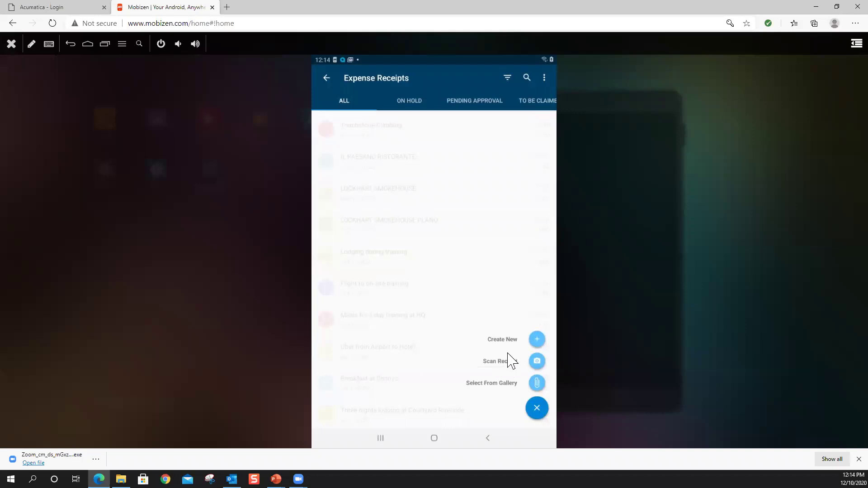
{"action": "left_click", "coordinate": [483, 363]}
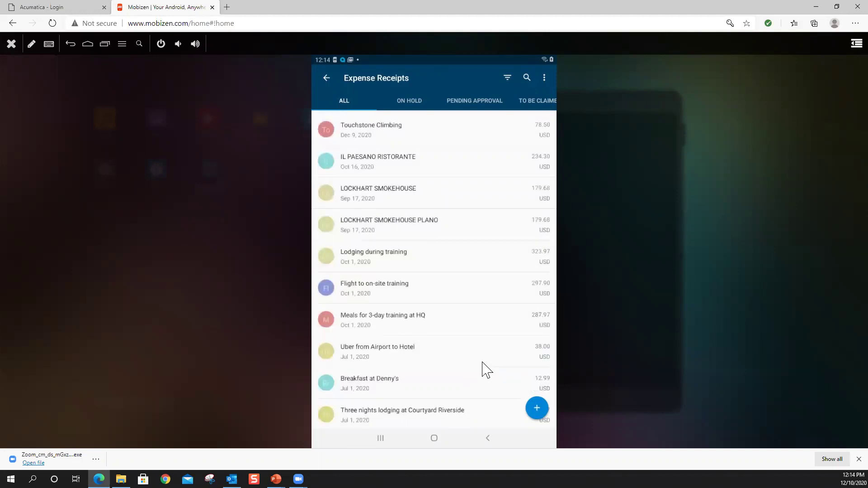
{"action": "left_click", "coordinate": [545, 410]}
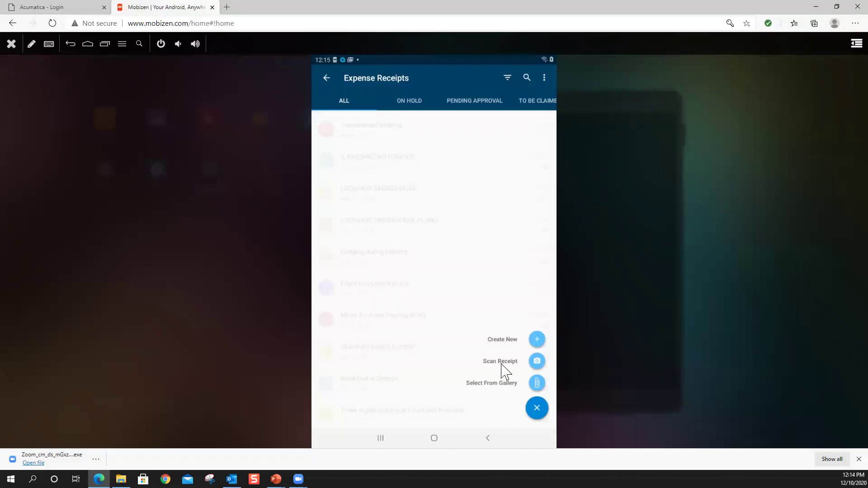
- Scan the paper receipt and accept the recognized 23.20 Office Supplies receipt dated Dec 10, 2020
{"action": "left_click", "coordinate": [538, 362]}
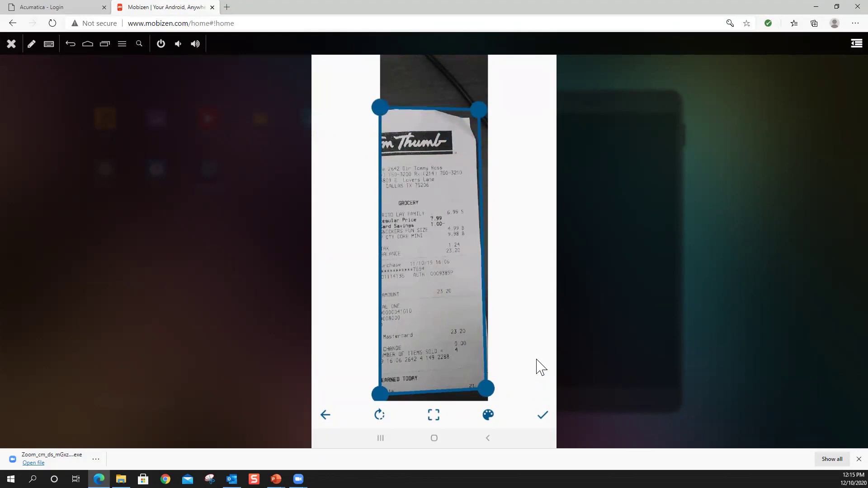
{"action": "left_click", "coordinate": [550, 424]}
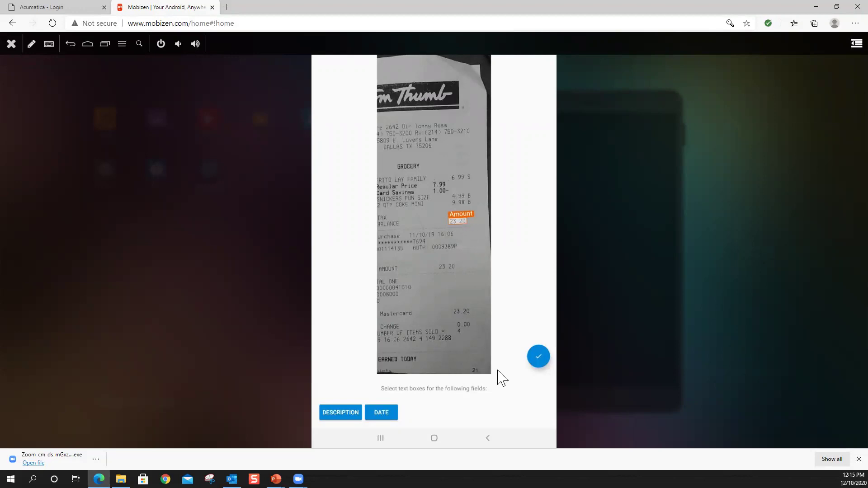
{"action": "left_click", "coordinate": [539, 358]}
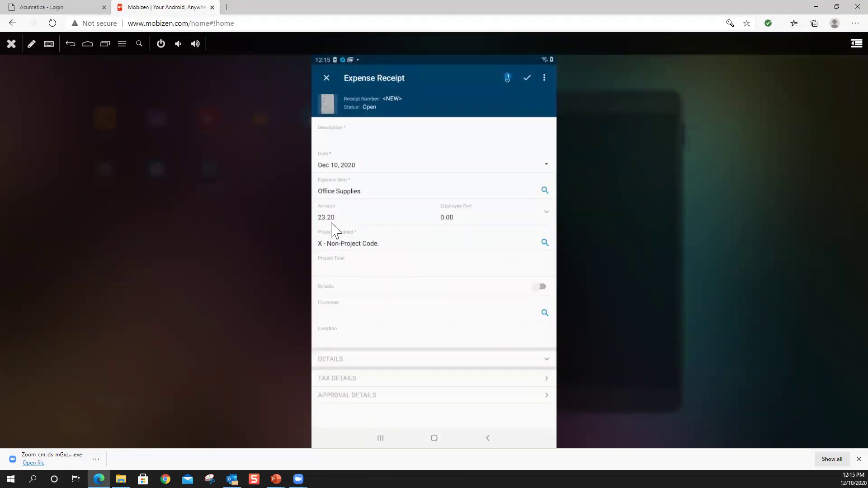
- Enter the description 'tom thumb' on the scanned receipt and save it to the list
{"action": "left_click", "coordinate": [352, 141]}
{"action": "type", "text": "tom"}
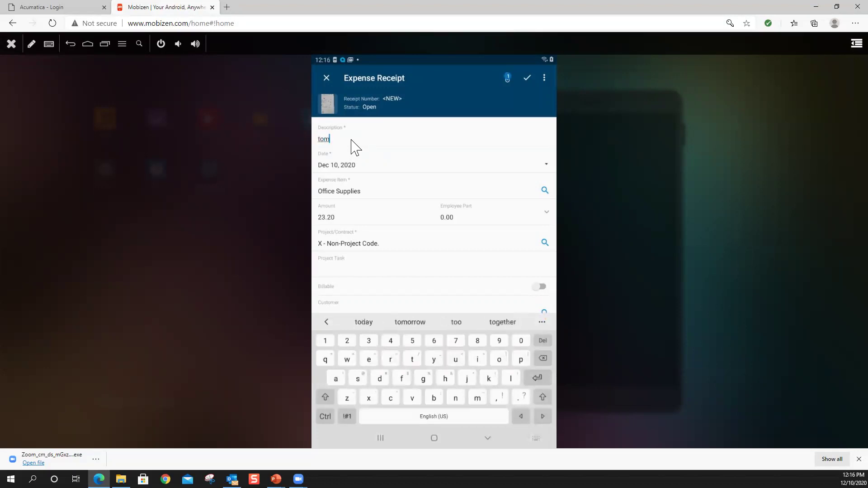
{"action": "key", "text": "Escape"}
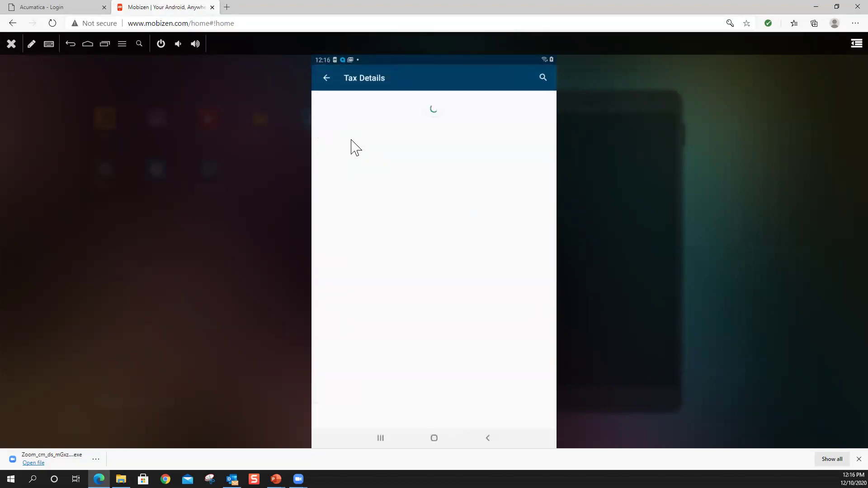
{"action": "key", "text": "Escape"}
{"action": "left_click", "coordinate": [352, 141]}
{"action": "type", "text": "tom thumb"}
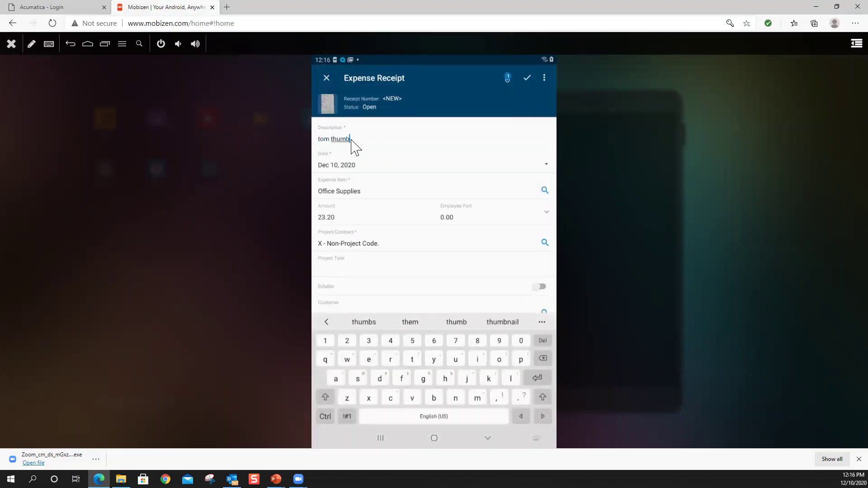
{"action": "key", "text": "Return"}
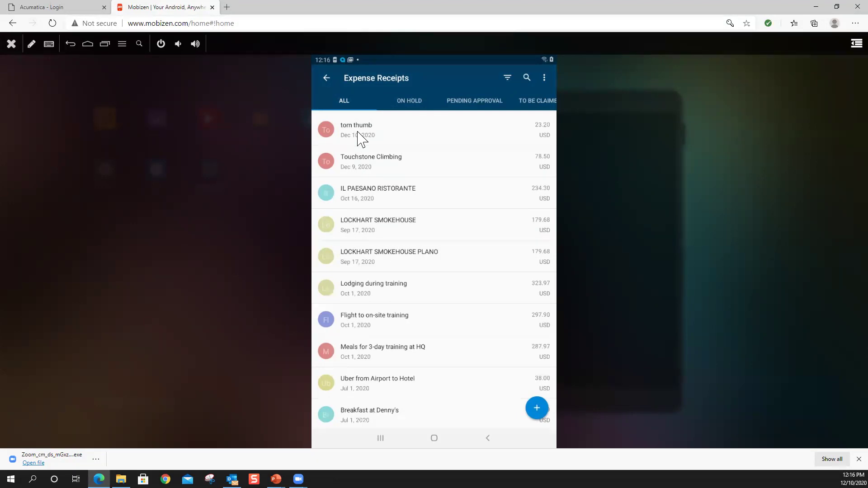
- Log in to the Acumatica web site with the administrator username and password
{"action": "left_click", "coordinate": [84, 7]}
{"action": "left_click", "coordinate": [669, 156]}
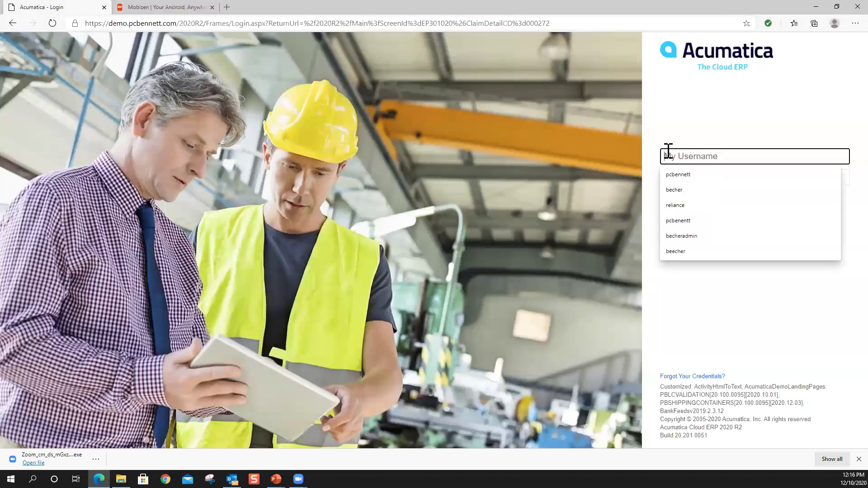
{"action": "type", "text": "admin"}
{"action": "key", "text": "Tab"}
{"action": "type", "text": "********"}
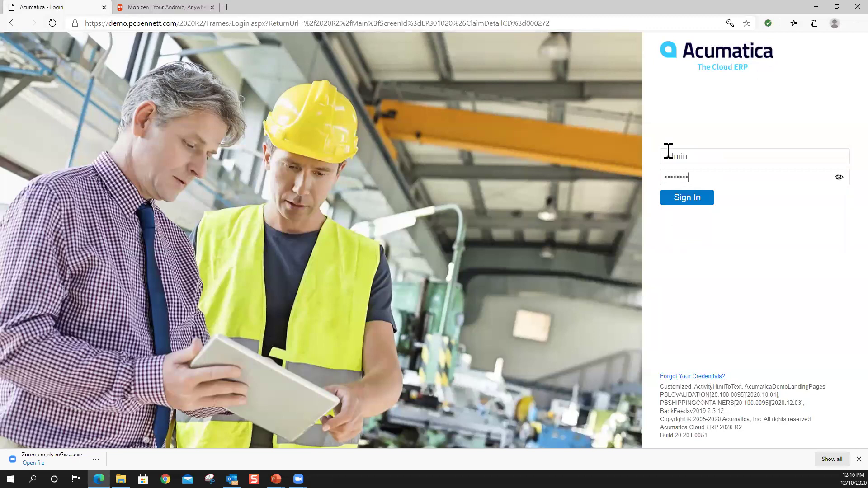
{"action": "key", "text": "Return"}
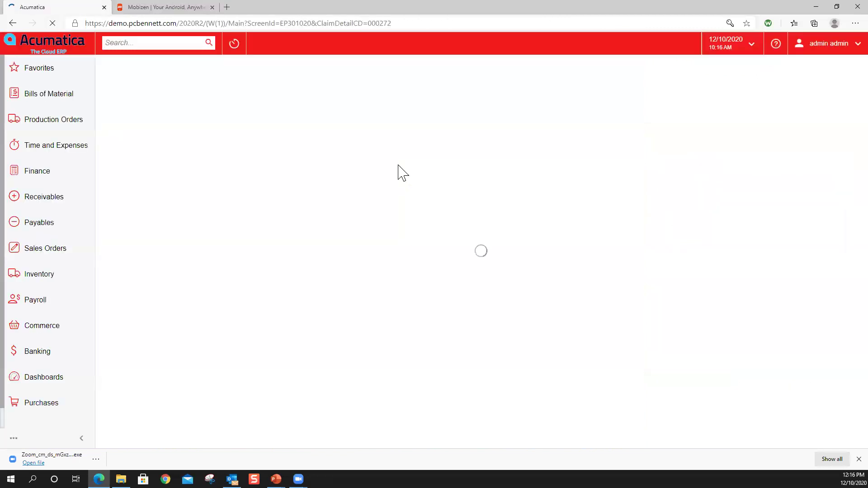
- Open the tom thumb expense receipt in Time and Expenses and review its attached scanned file
{"action": "left_click", "coordinate": [73, 147]}
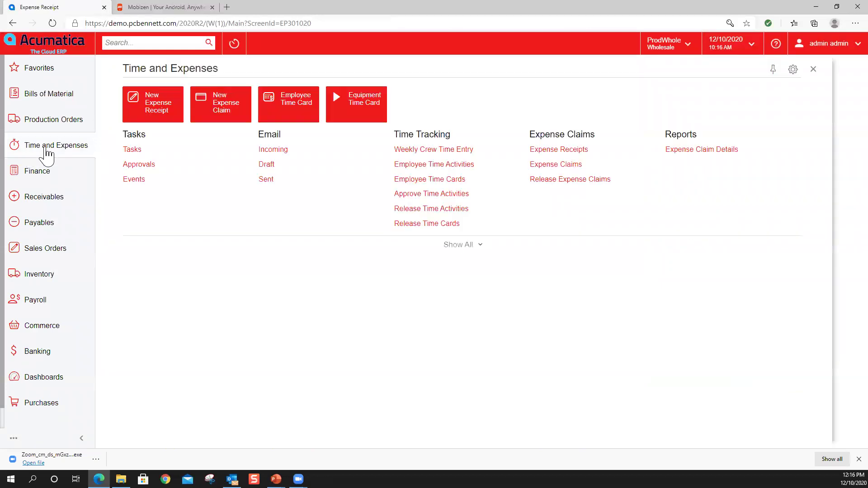
{"action": "left_click", "coordinate": [564, 153]}
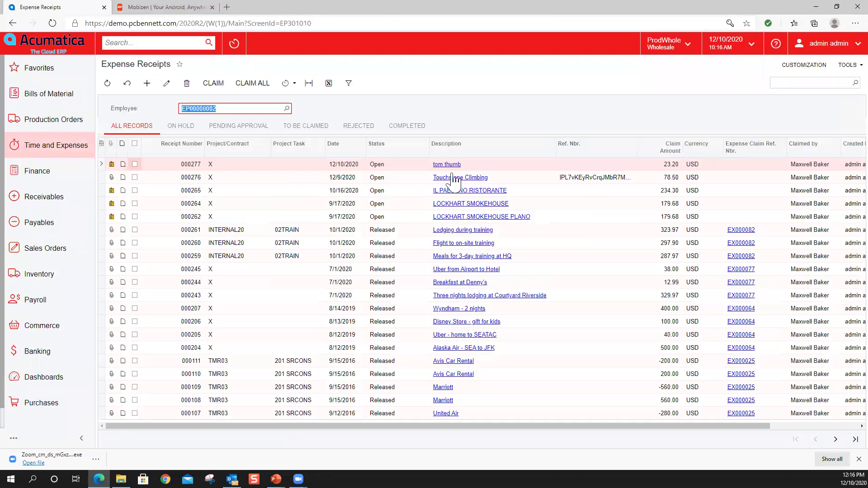
{"action": "left_click", "coordinate": [447, 166]}
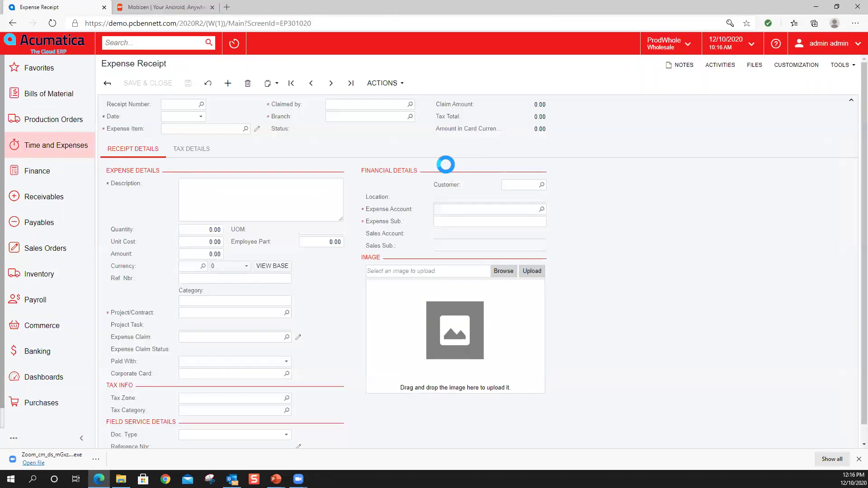
{"action": "left_click", "coordinate": [750, 67]}
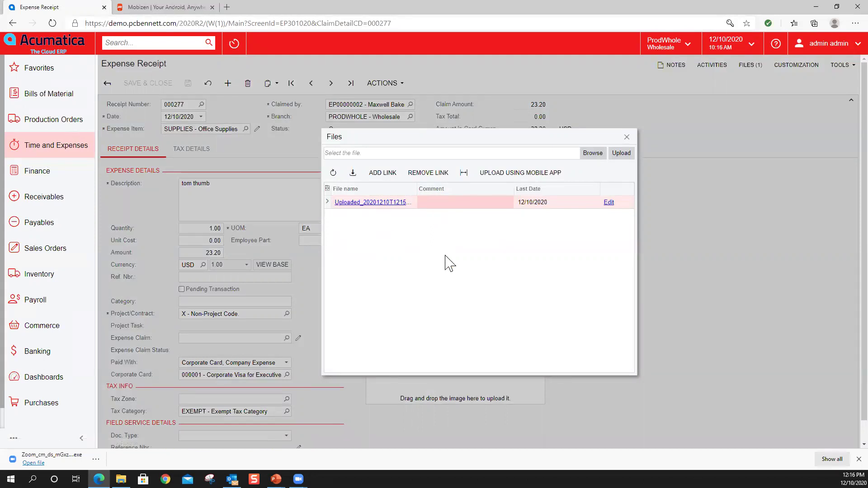
{"action": "left_click", "coordinate": [627, 137]}
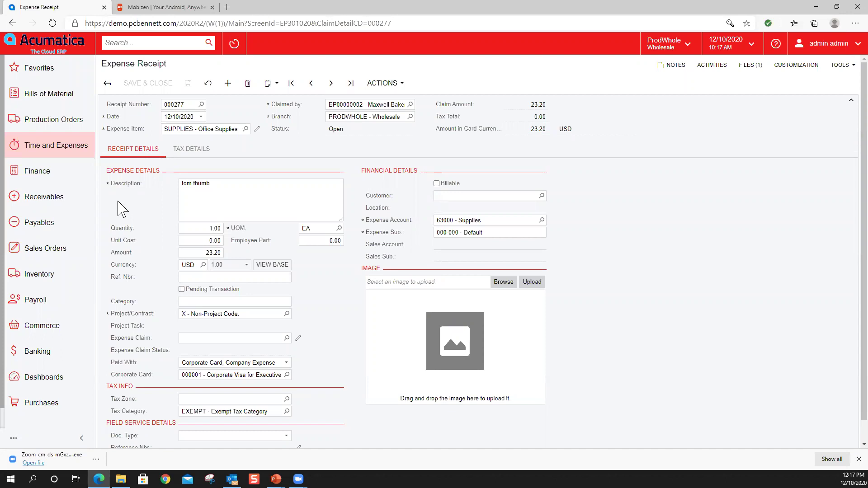
- Start a new Payables incoming document and preview the Example-1.pdf SweetLife invoice
{"action": "left_click", "coordinate": [74, 226]}
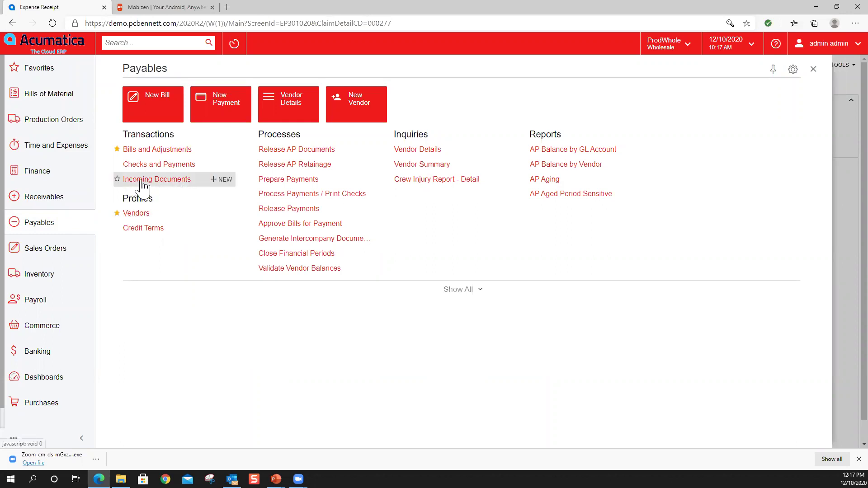
{"action": "left_click", "coordinate": [219, 183]}
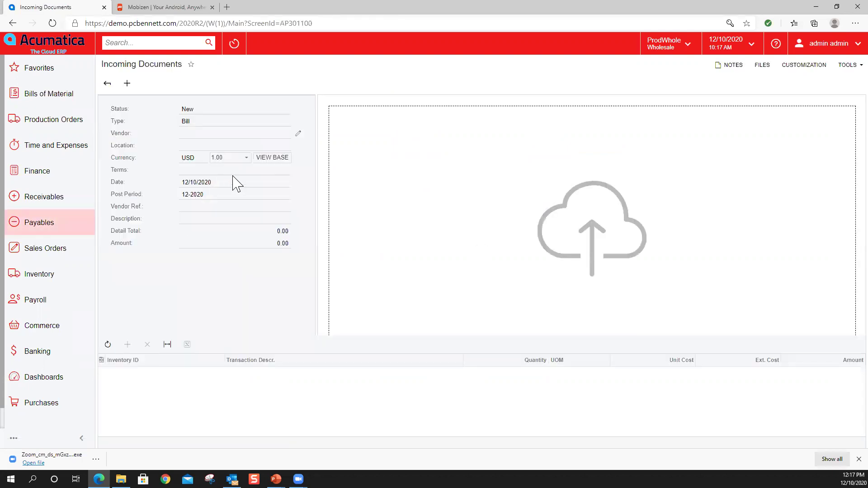
{"action": "left_click", "coordinate": [837, 7]}
{"action": "left_click", "coordinate": [255, 163]}
{"action": "double_click", "coordinate": [252, 163]}
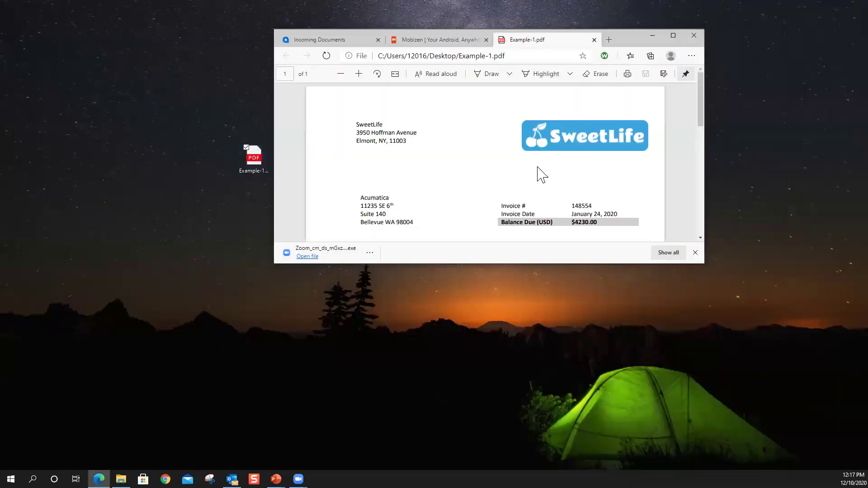
{"action": "left_click", "coordinate": [673, 37]}
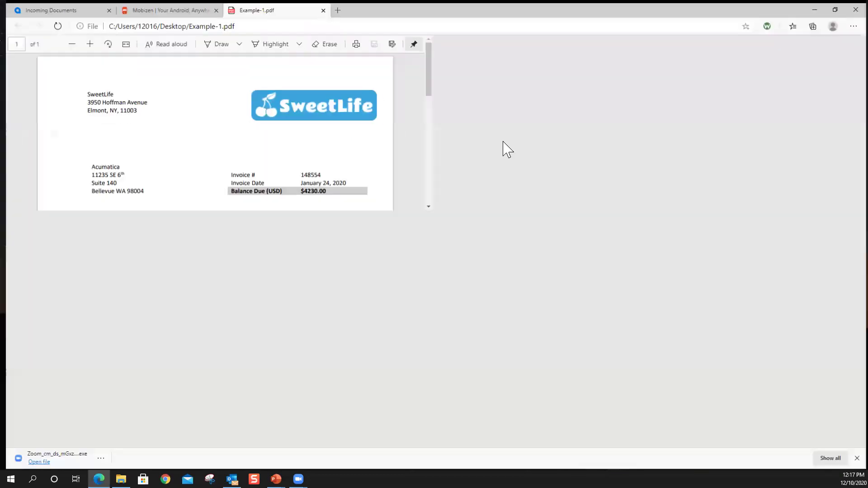
{"action": "left_click", "coordinate": [321, 7]}
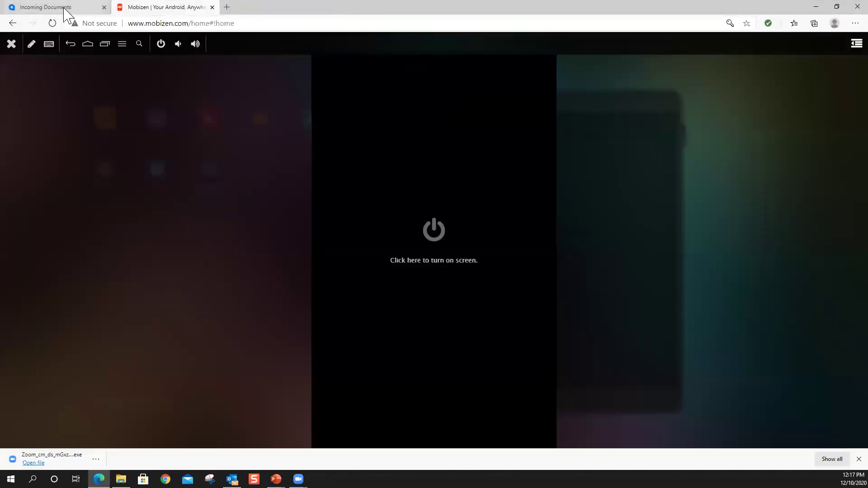
- Drag Example-1.pdf from the desktop onto the new incoming document to upload it
{"action": "left_click", "coordinate": [64, 8]}
{"action": "left_click", "coordinate": [837, 6]}
{"action": "left_click_drag", "start_coordinate": [255, 156], "coordinate": [405, 180]}
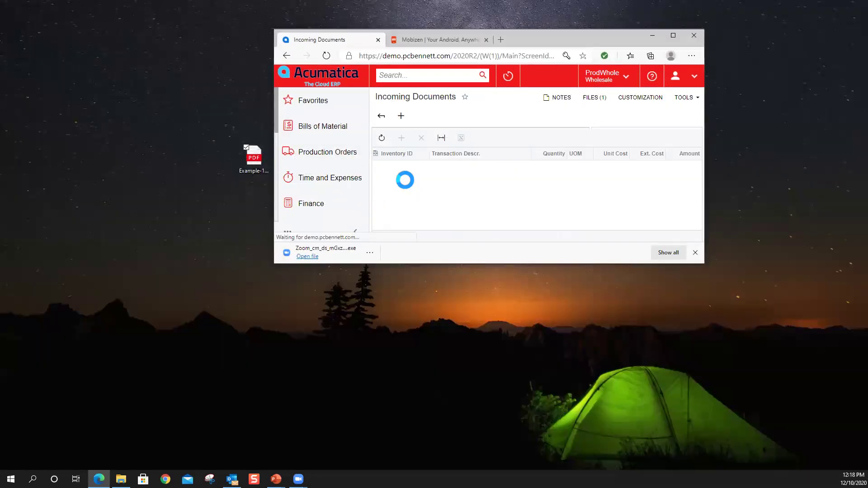
- Recognize the uploaded invoice, filling vendor SWEETLIFE, 1/24/2020, 4,230.00 total and three lines
{"action": "left_click", "coordinate": [674, 36]}
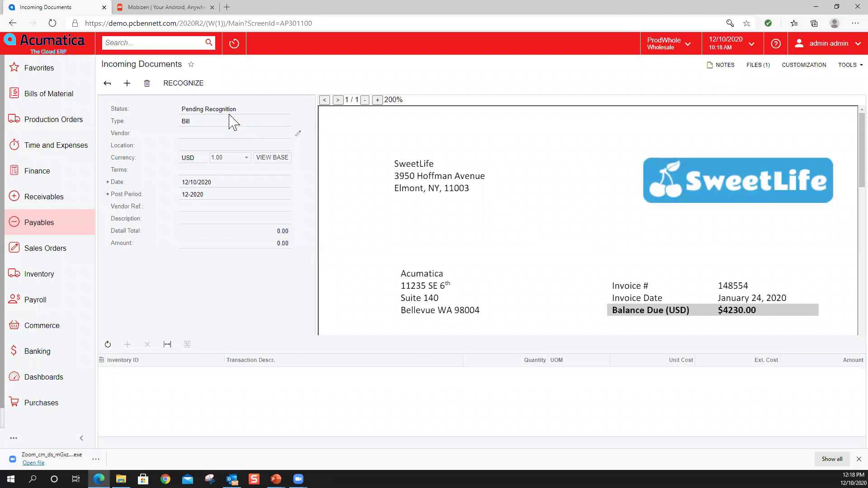
{"action": "left_click", "coordinate": [180, 84]}
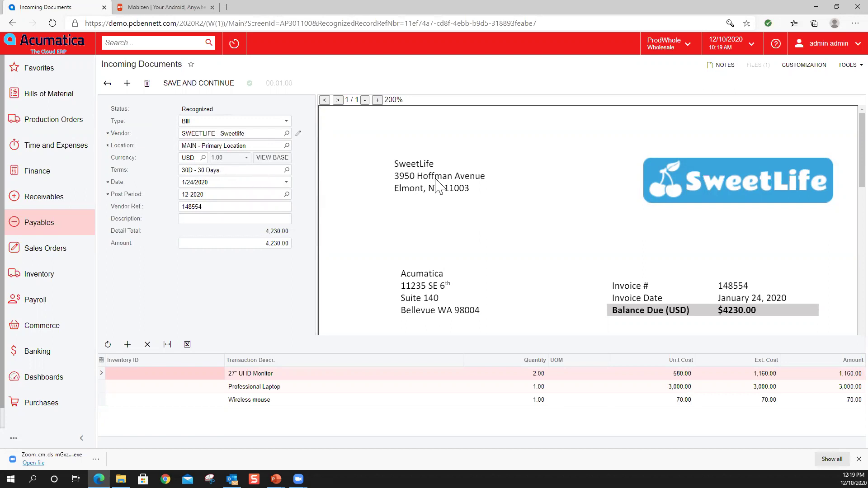
- Set the bill description to Workstation_Supply taken from the invoice preview
{"action": "scroll", "coordinate": [438, 183], "scroll_direction": "down", "scroll_amount": 3}
{"action": "scroll", "coordinate": [437, 171], "scroll_direction": "down", "scroll_amount": 2}
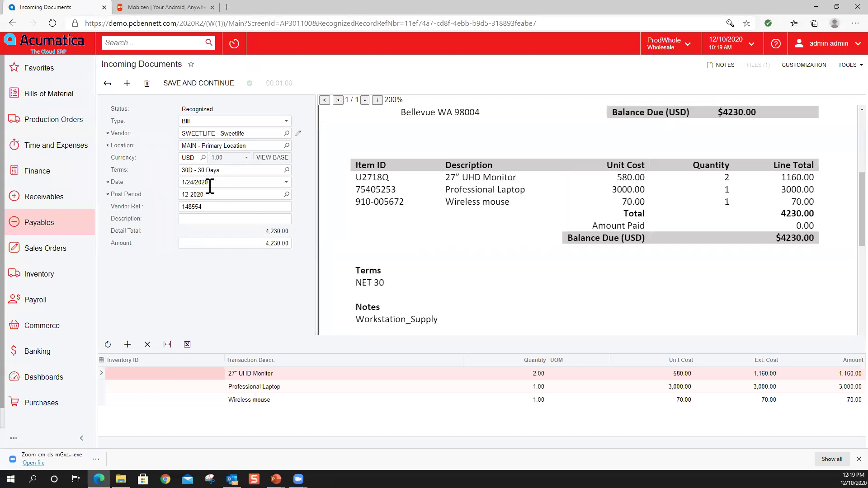
{"action": "scroll", "coordinate": [496, 226], "scroll_direction": "up", "scroll_amount": 3}
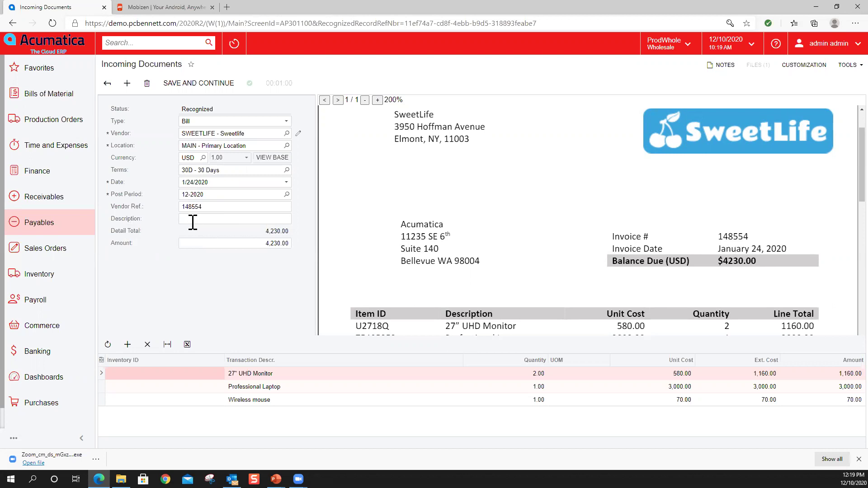
{"action": "scroll", "coordinate": [425, 236], "scroll_direction": "down", "scroll_amount": 3}
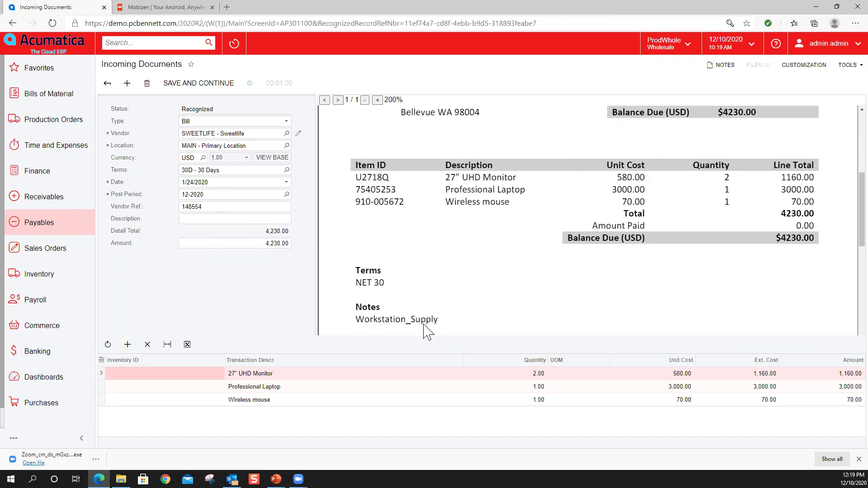
{"action": "left_click", "coordinate": [205, 220]}
{"action": "left_click", "coordinate": [383, 319]}
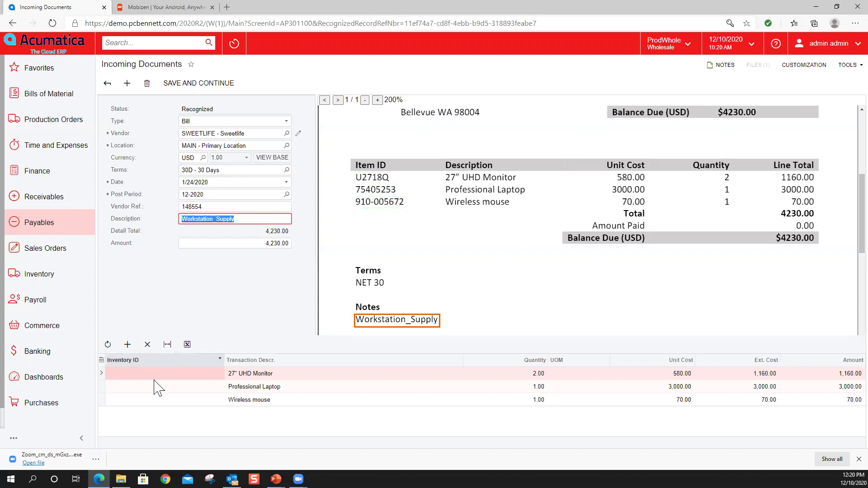
- Assign inventory IDs U2718Q, 75405253 and 910-005672 to the three bill lines
{"action": "left_click", "coordinate": [183, 377]}
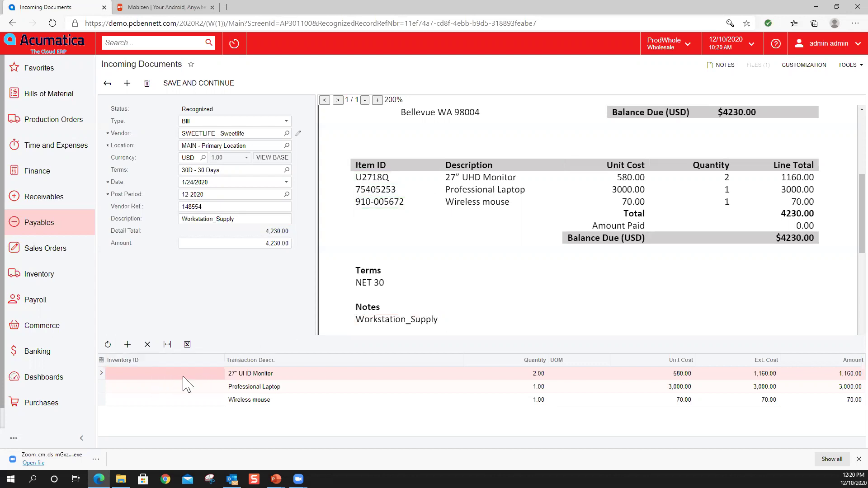
{"action": "left_click", "coordinate": [375, 179]}
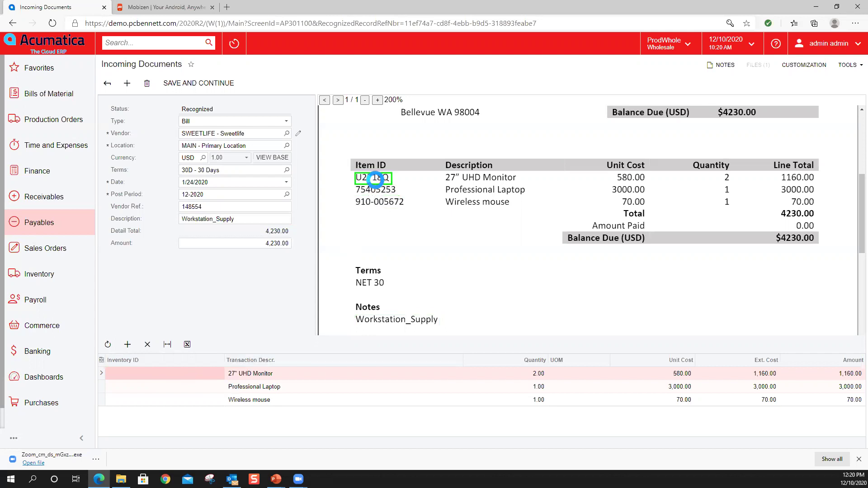
{"action": "left_click", "coordinate": [181, 387]}
{"action": "left_click", "coordinate": [379, 194]}
{"action": "left_click", "coordinate": [169, 400]}
{"action": "left_click", "coordinate": [380, 208]}
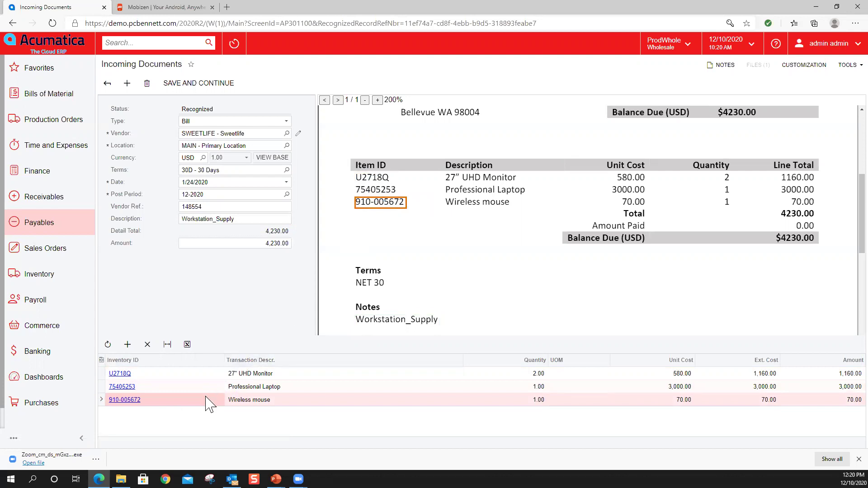
- Save the recognized document to create the on-hold SWEETLIFE bill for 4,230.00
{"action": "left_click", "coordinate": [192, 83]}
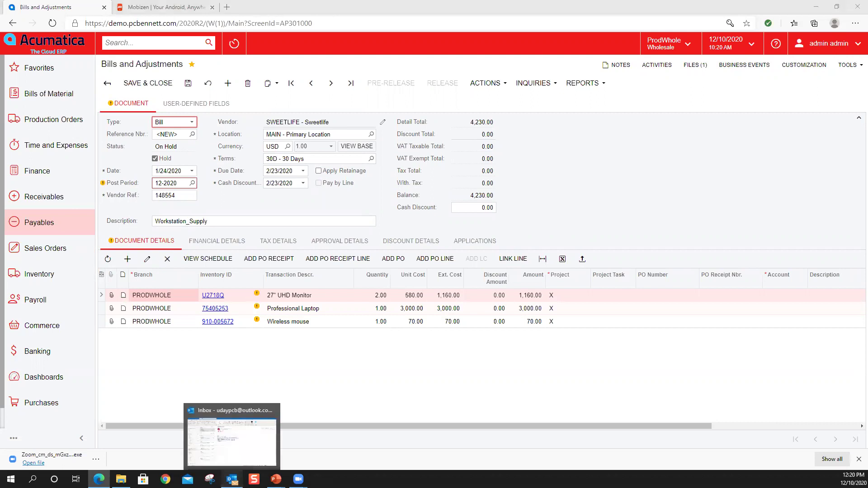
{"action": "left_click", "coordinate": [232, 479]}
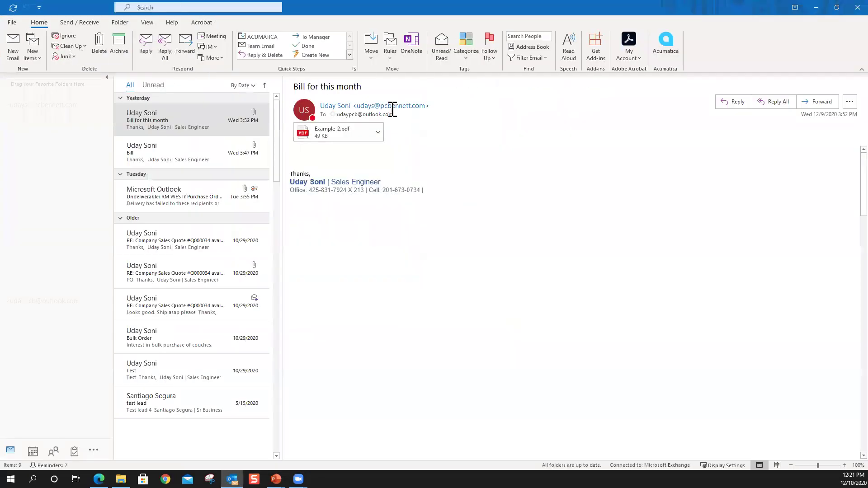
- Create a payables document from the 'Bill for this month' email via the Acumatica Outlook add-in
{"action": "left_click", "coordinate": [167, 127]}
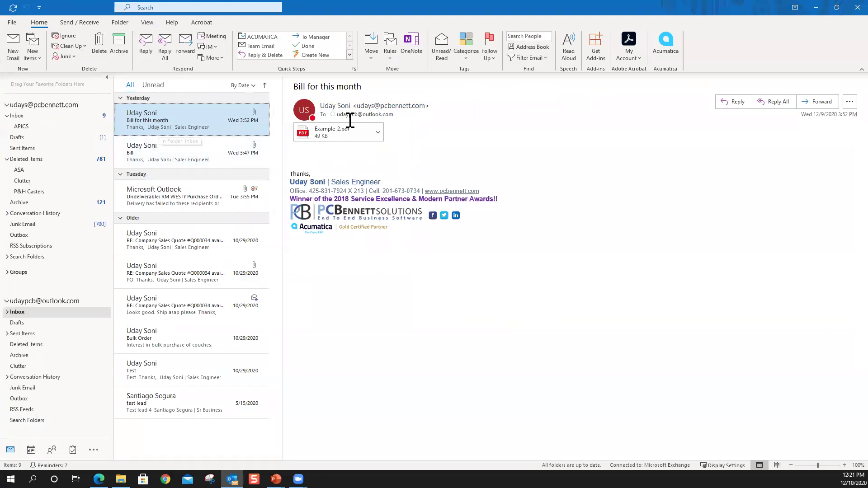
{"action": "mouse_move", "coordinate": [346, 115]}
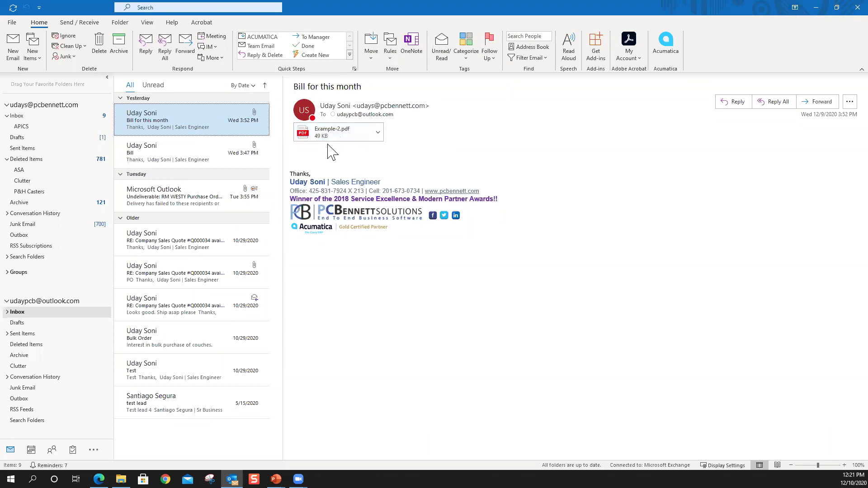
{"action": "left_click", "coordinate": [665, 45]}
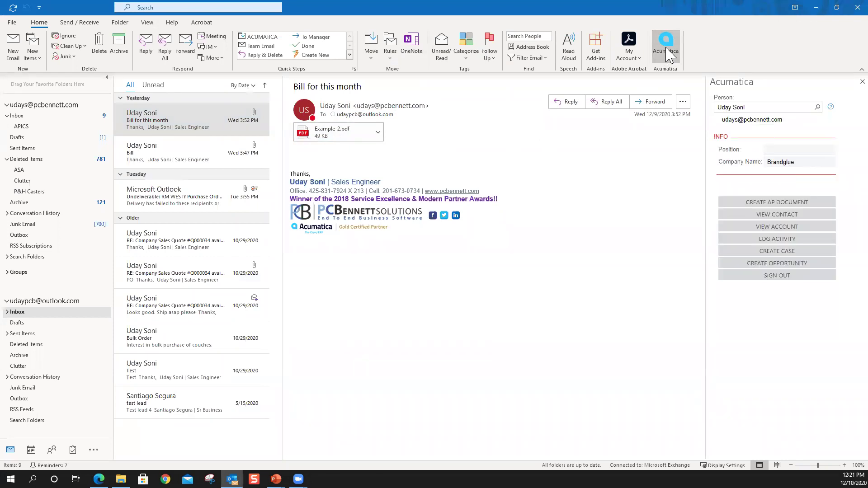
{"action": "left_click", "coordinate": [775, 203]}
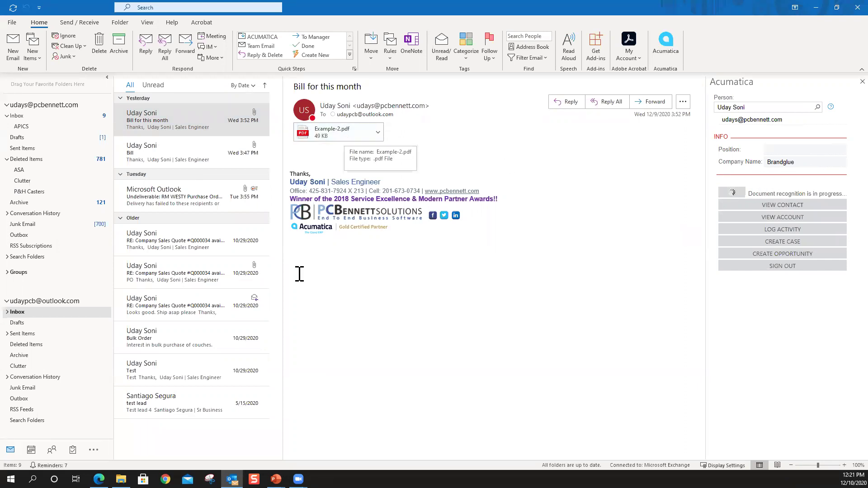
- Open Incoming Documents, discarding the unsaved bill, to find Example-2.pdf In Progress
{"action": "left_click", "coordinate": [99, 480]}
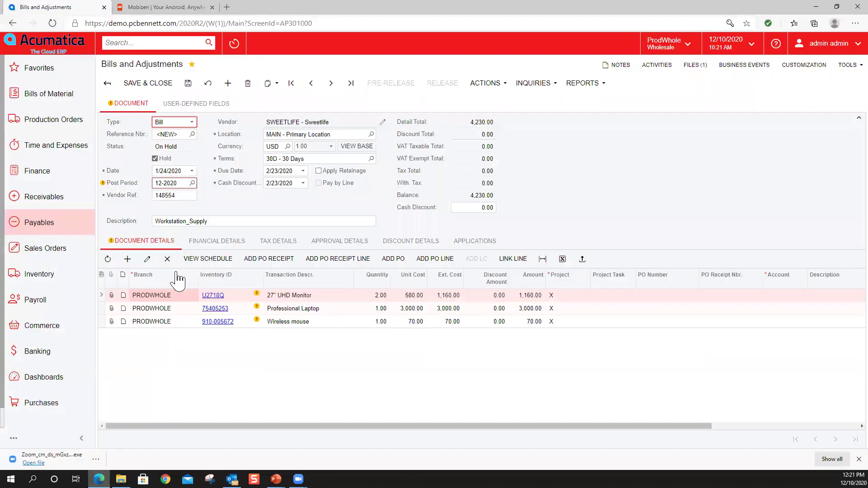
{"action": "left_click", "coordinate": [52, 228]}
{"action": "left_click", "coordinate": [145, 181]}
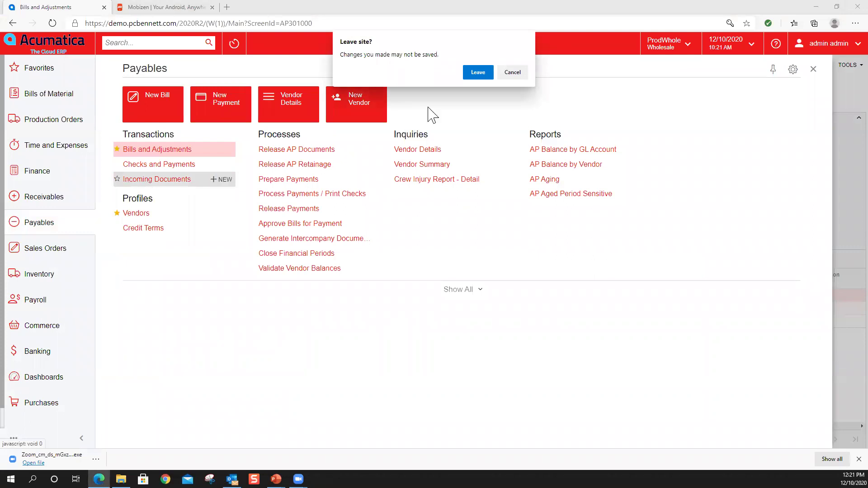
{"action": "left_click", "coordinate": [479, 73]}
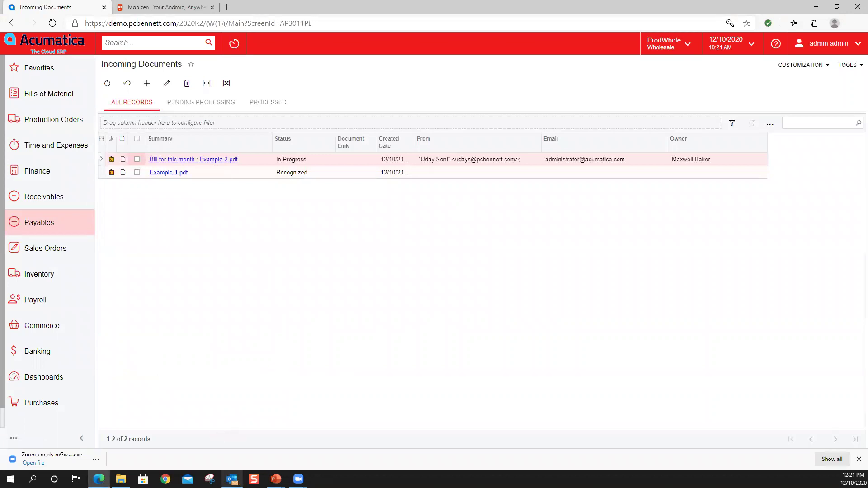
{"action": "left_click", "coordinate": [232, 478]}
- Send the emailed Example-2.pdf bill to Acumatica for recognition using the Outlook add-in
{"action": "left_click", "coordinate": [768, 194]}
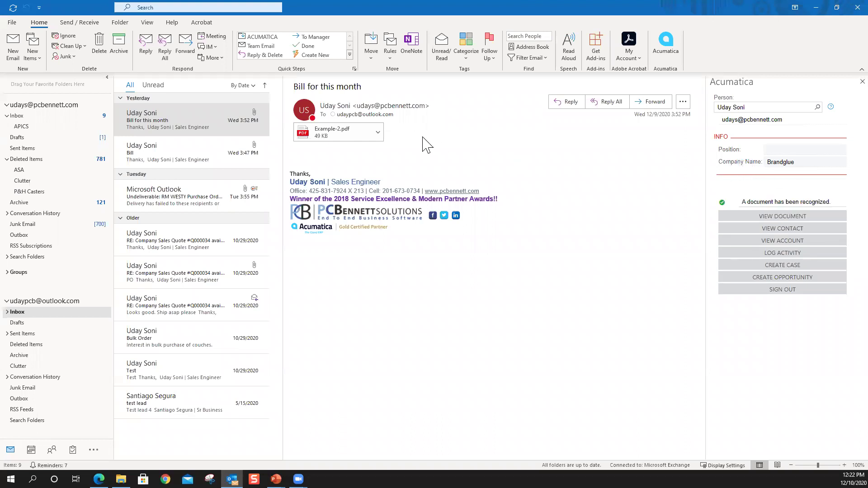
- Once the add-in confirms recognition, return to Acumatica's Incoming Documents list in Edge
{"action": "mouse_move", "coordinate": [384, 107]}
{"action": "left_click", "coordinate": [99, 479]}
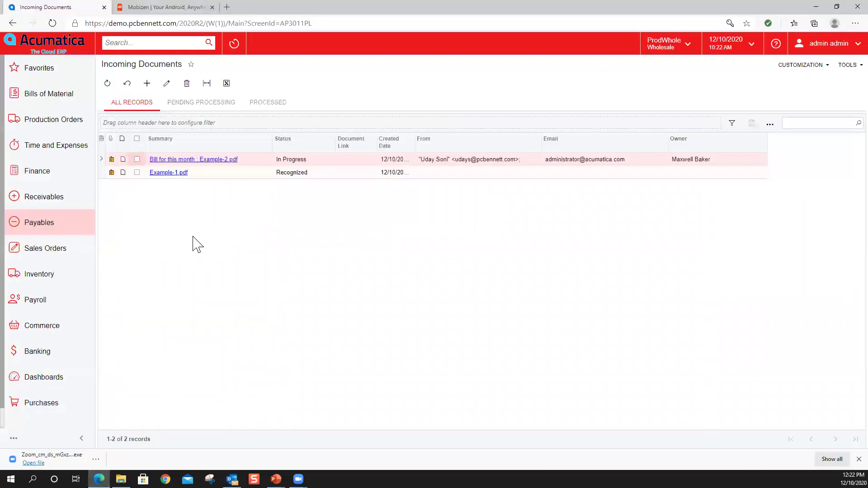
- Review the recognized 'Bill for this month' Brandglue bill for 240.00, then go to the Bank Feeds Dashboard
{"action": "left_click", "coordinate": [197, 162]}
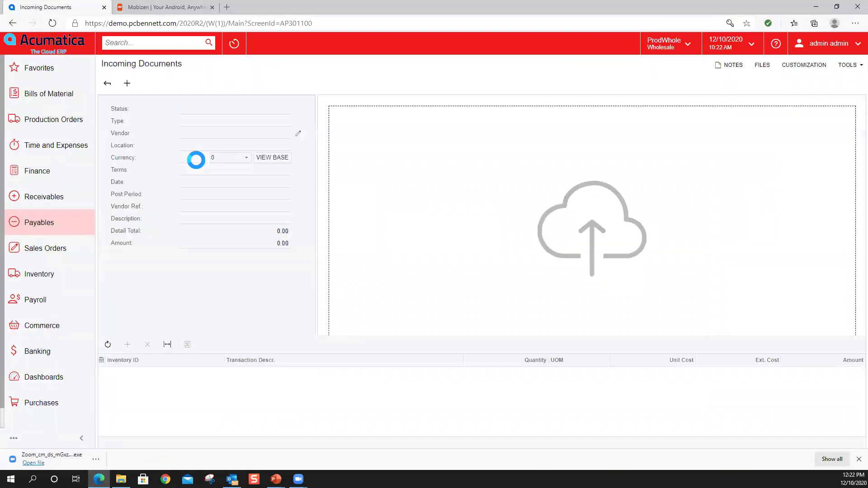
{"action": "left_click", "coordinate": [231, 158]}
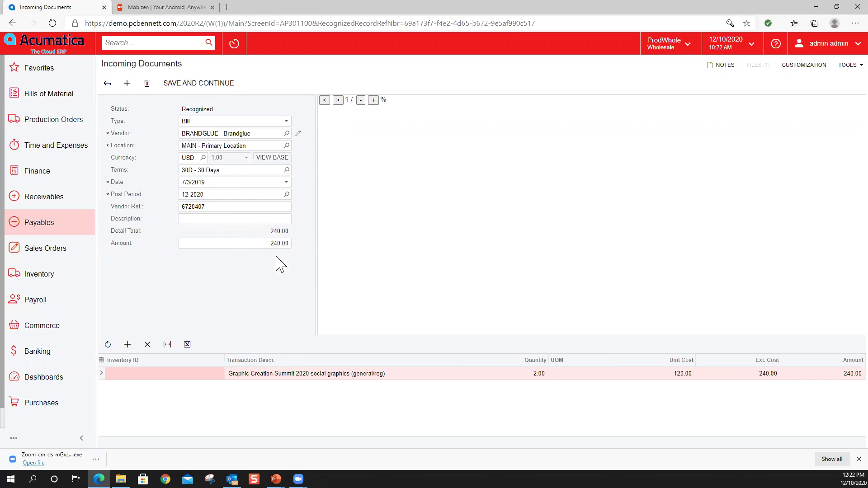
{"action": "left_click", "coordinate": [49, 45]}
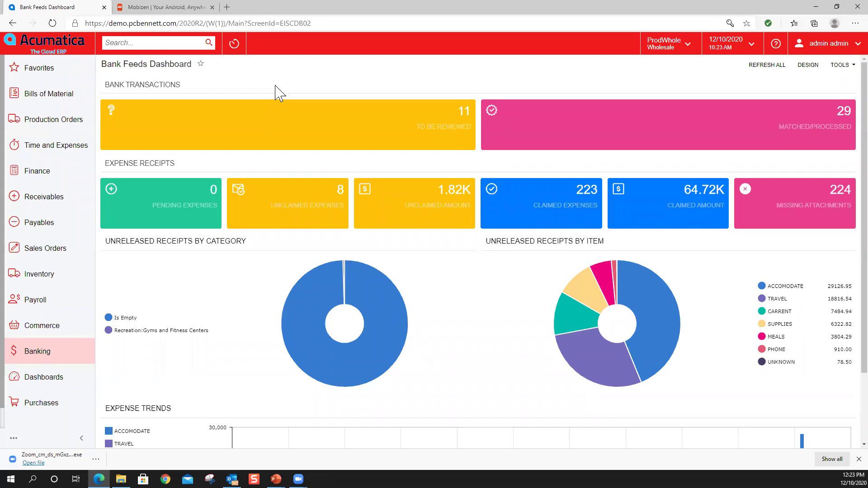
- Go to Banking > Bank Feeds to see the MYCHASE Chase feed
{"action": "left_click", "coordinate": [43, 359]}
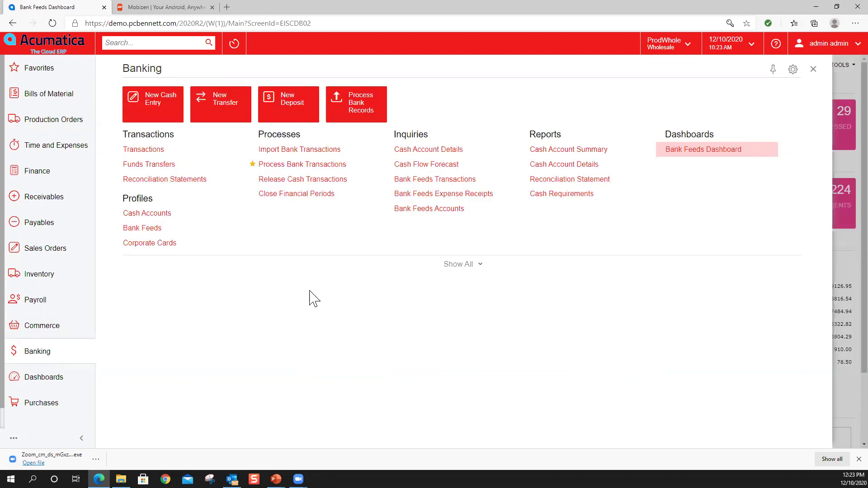
{"action": "left_click", "coordinate": [157, 232]}
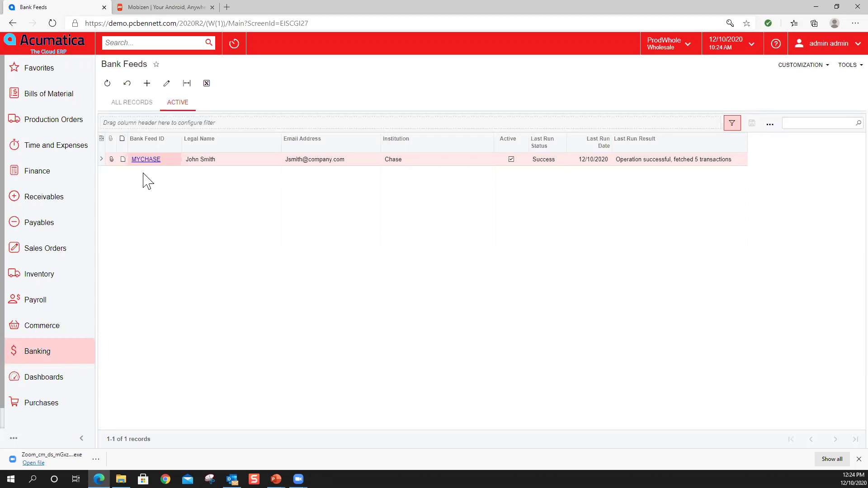
- Start a new bank feed with ID BOA and edit its legal name
{"action": "left_click", "coordinate": [151, 89]}
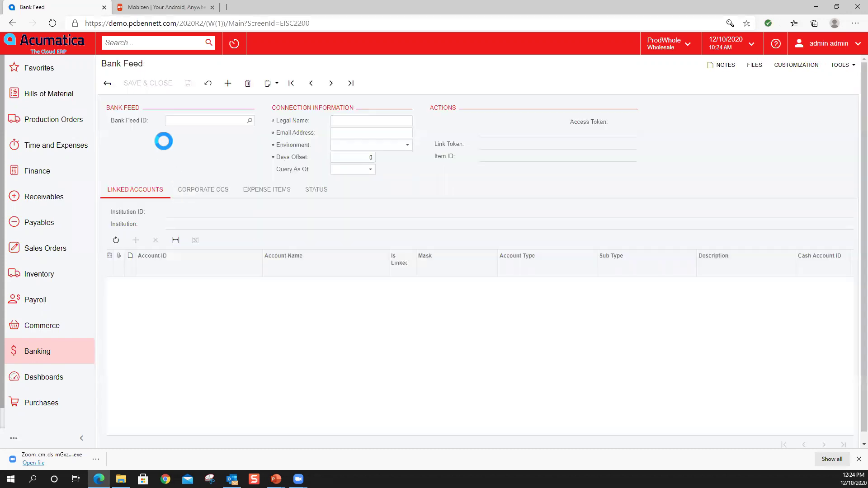
{"action": "left_click", "coordinate": [189, 120]}
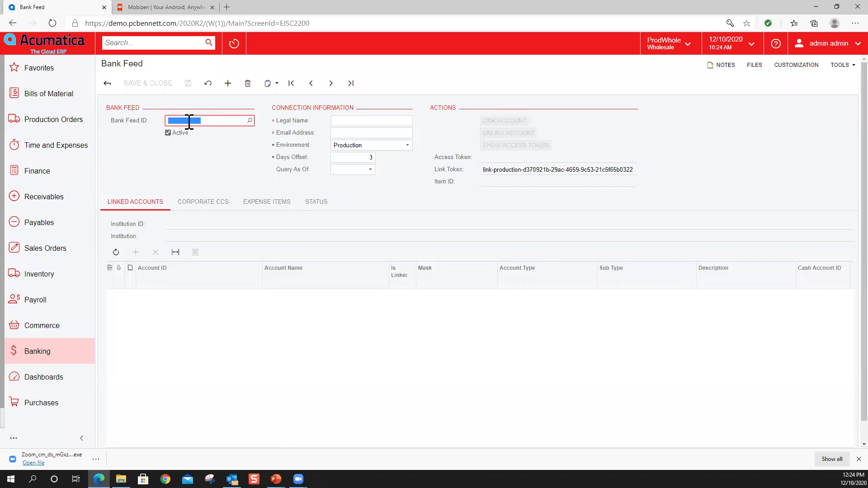
{"action": "type", "text": "BOA"}
{"action": "left_click", "coordinate": [349, 118]}
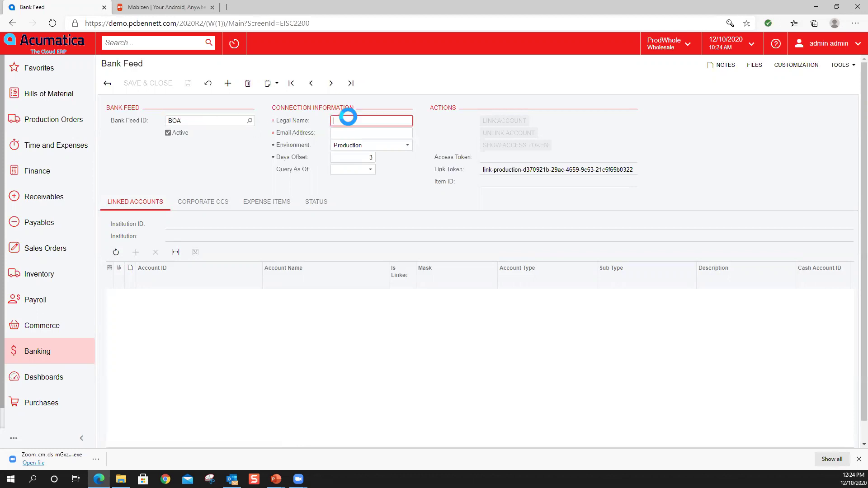
{"action": "type", "text": "John Sm"}
{"action": "key", "text": "BackSpace"}
{"action": "key", "text": "BackSpace"}
{"action": "key", "text": "BackSpace"}
{"action": "key", "text": "BackSpace"}
{"action": "key", "text": "BackSpace"}
{"action": "key", "text": "BackSpace"}
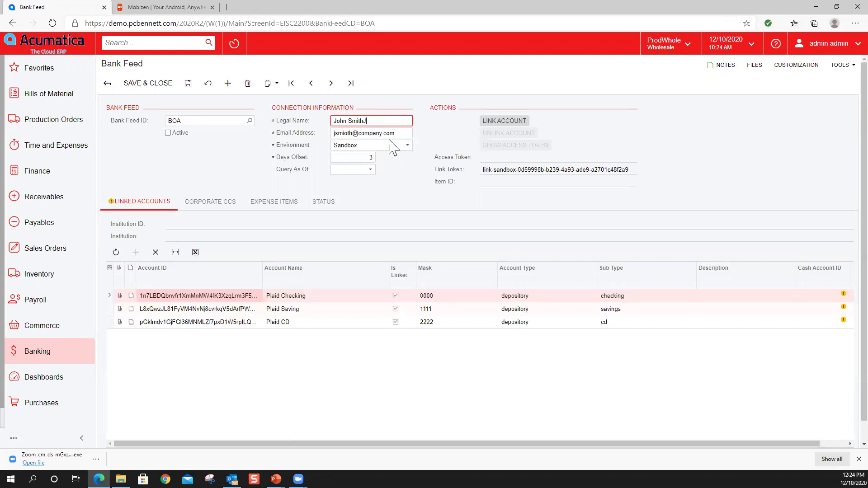
- Check the feed's email, keep the Sandbox environment, and begin linking an account through Plaid
{"action": "left_click", "coordinate": [368, 131]}
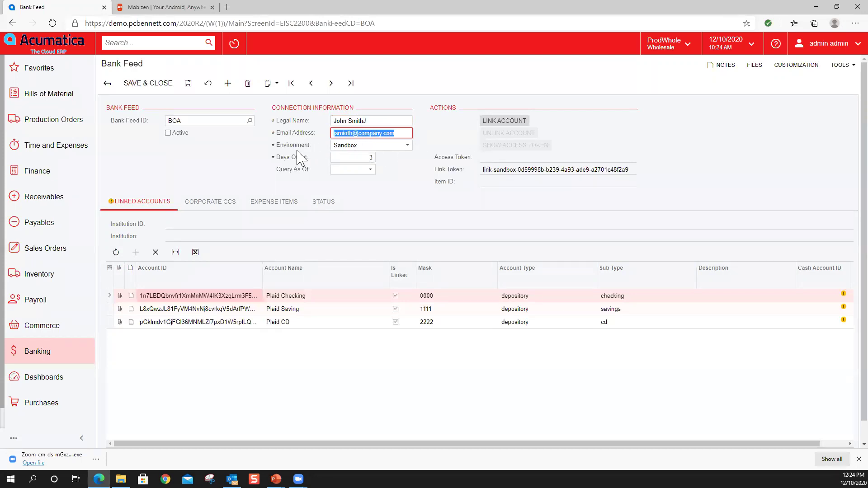
{"action": "left_click", "coordinate": [363, 147]}
{"action": "left_click", "coordinate": [370, 153]}
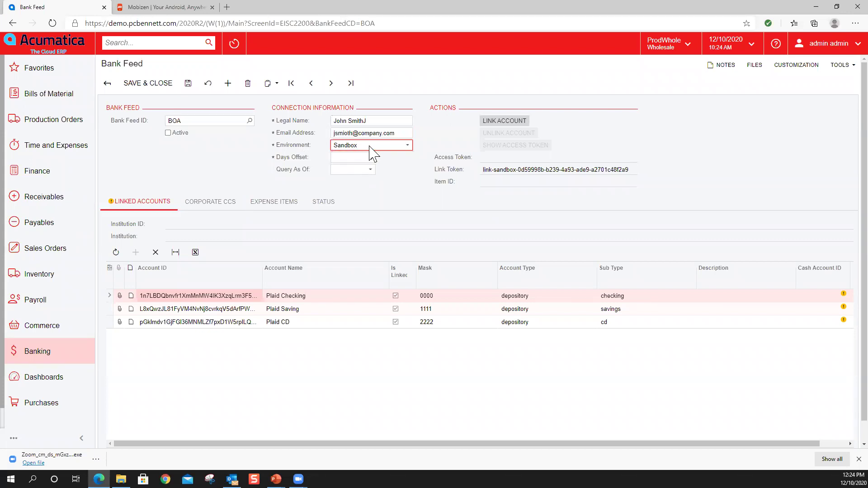
{"action": "left_click", "coordinate": [505, 125]}
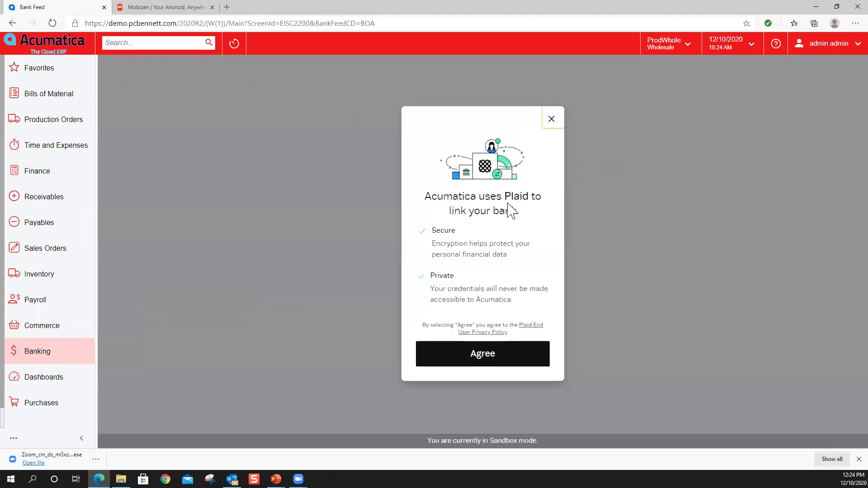
- Agree to Plaid's terms, browse the bank list, then close Plaid without linking a bank
{"action": "left_click", "coordinate": [497, 362]}
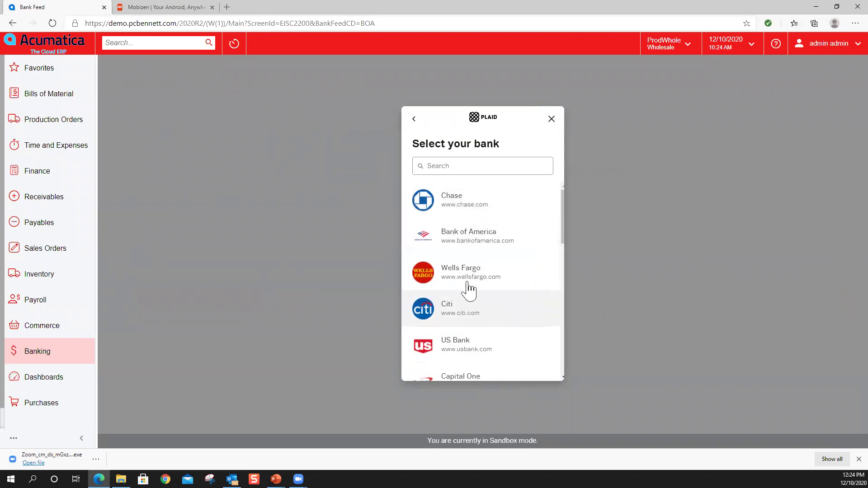
{"action": "scroll", "coordinate": [498, 235], "scroll_direction": "down", "scroll_amount": 5}
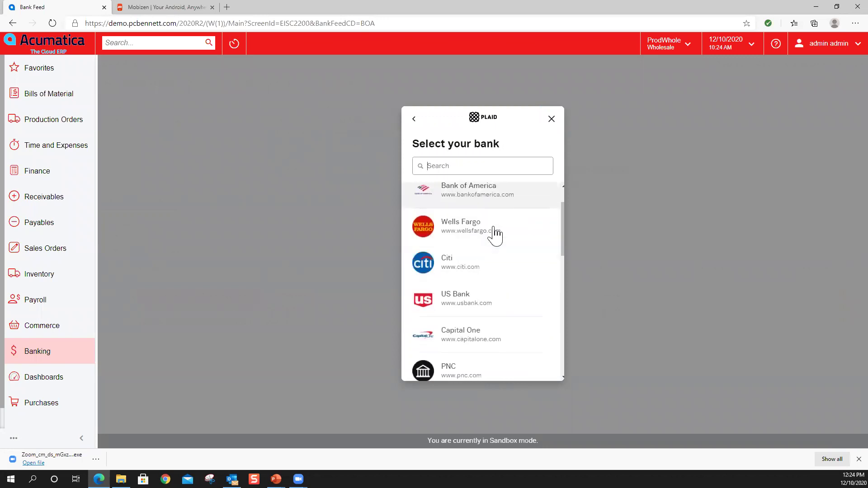
{"action": "scroll", "coordinate": [495, 234], "scroll_direction": "down", "scroll_amount": 3}
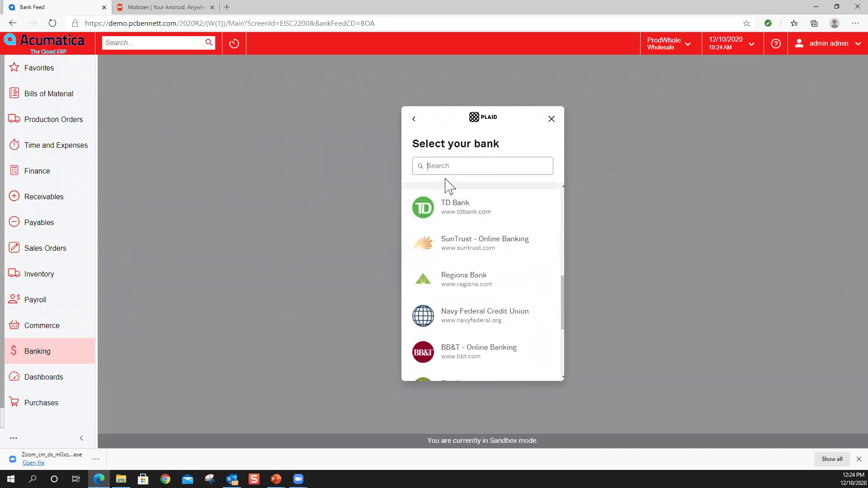
{"action": "scroll", "coordinate": [468, 254], "scroll_direction": "down", "scroll_amount": 3}
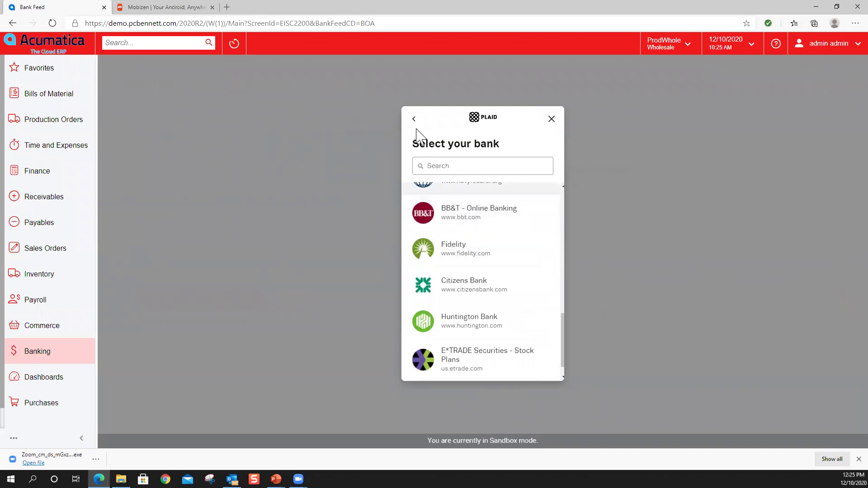
{"action": "left_click", "coordinate": [413, 120]}
{"action": "left_click", "coordinate": [551, 119]}
- Discard the unsaved BOA feed and open MYCHASE, mapped to cash accounts 10200, 10300 and 20500
{"action": "left_click", "coordinate": [107, 83]}
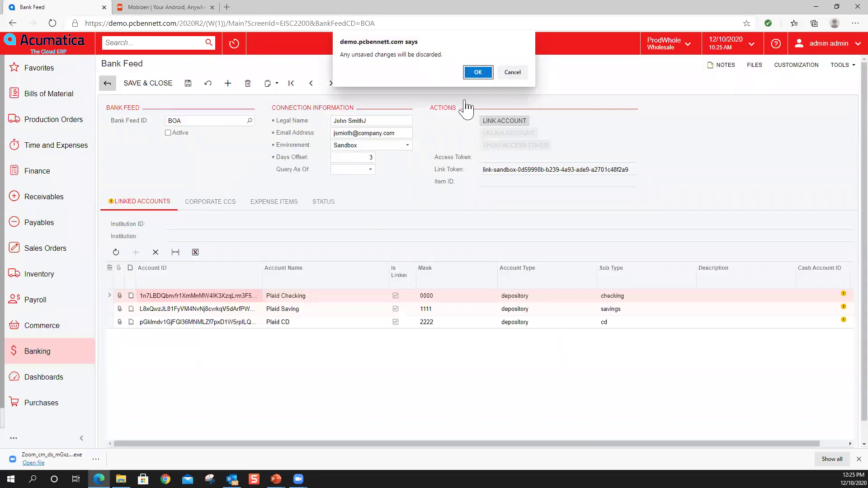
{"action": "left_click", "coordinate": [477, 73]}
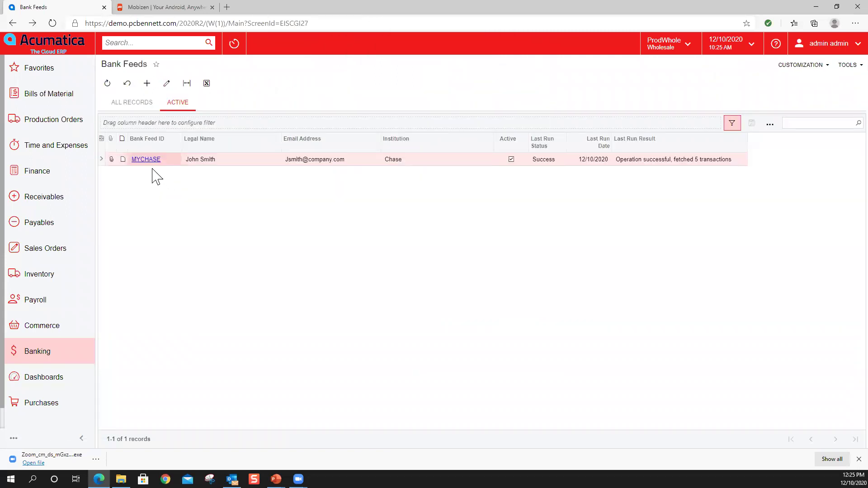
{"action": "left_click", "coordinate": [151, 162]}
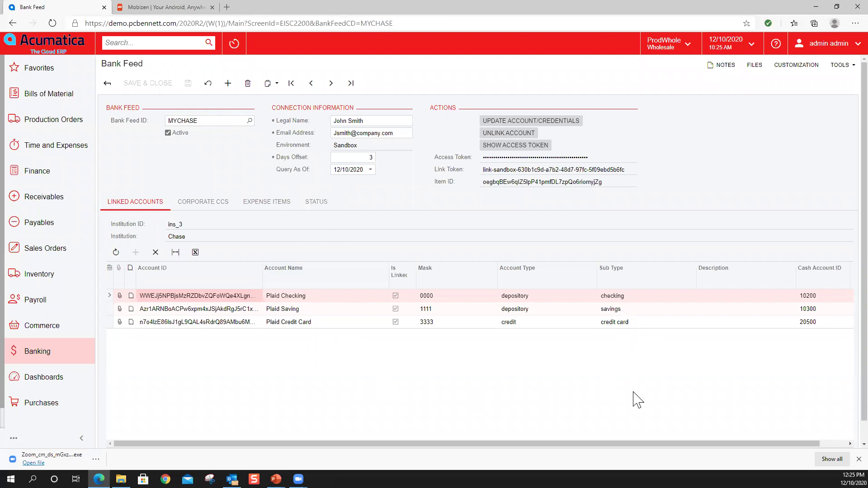
{"action": "left_click_drag", "start_coordinate": [657, 444], "coordinate": [684, 445]}
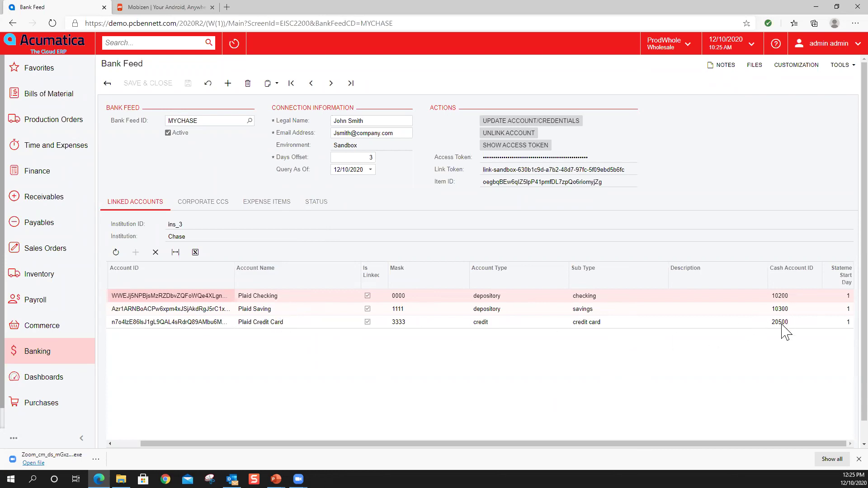
{"action": "left_click", "coordinate": [788, 302]}
{"action": "left_click", "coordinate": [599, 325]}
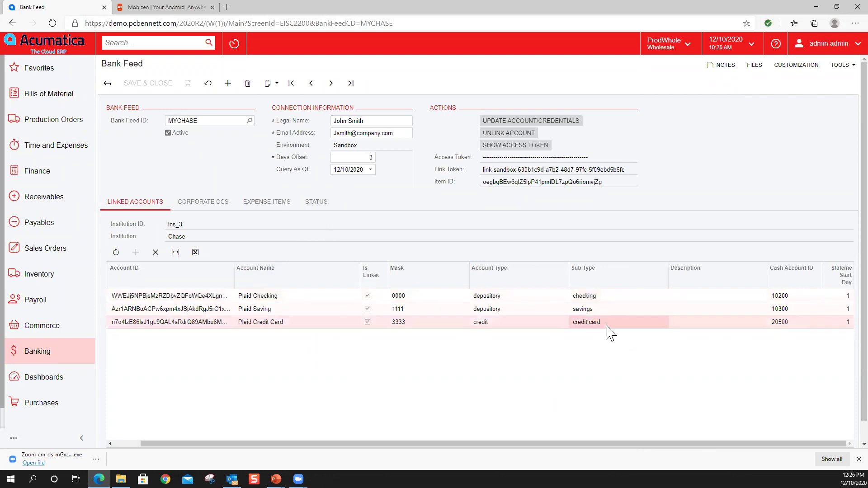
- Review the Corporate CCs mappings for card 000001, then view the feed's expense item rules
{"action": "left_click", "coordinate": [208, 213]}
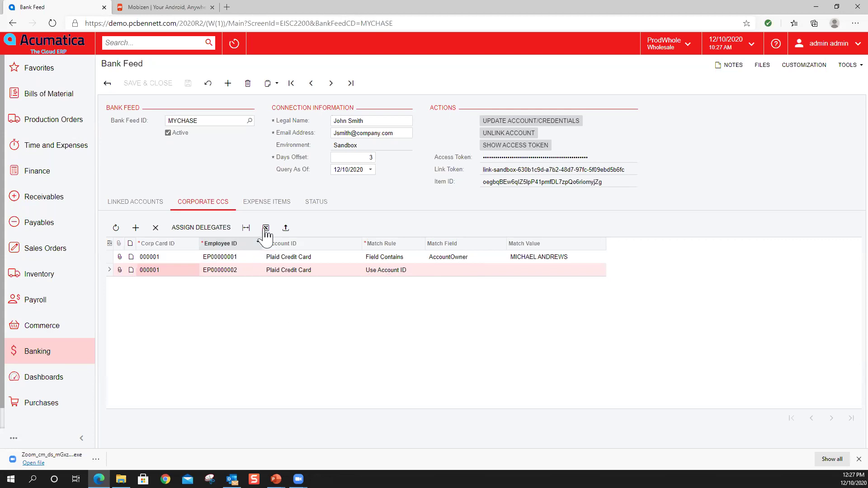
{"action": "left_click", "coordinate": [278, 204]}
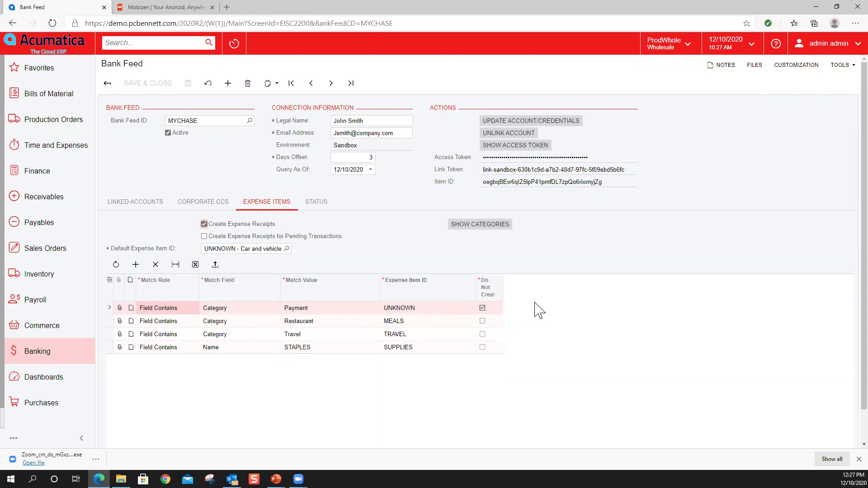
- Tick Do Not Create on the Payment / UNKNOWN expense item rule
{"action": "left_click", "coordinate": [483, 308]}
- Open Process Bank Transactions for cash account 20500 - Corporate Credit Card
{"action": "left_click", "coordinate": [45, 360]}
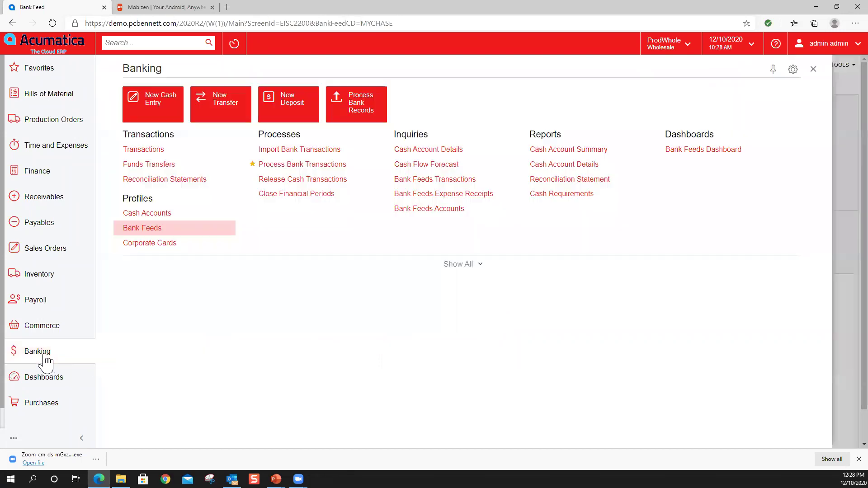
{"action": "left_click", "coordinate": [290, 168]}
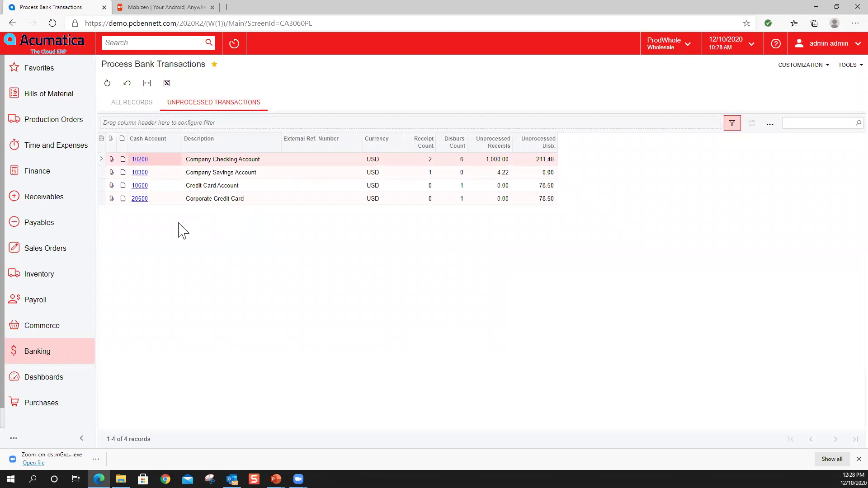
{"action": "left_click", "coordinate": [143, 202]}
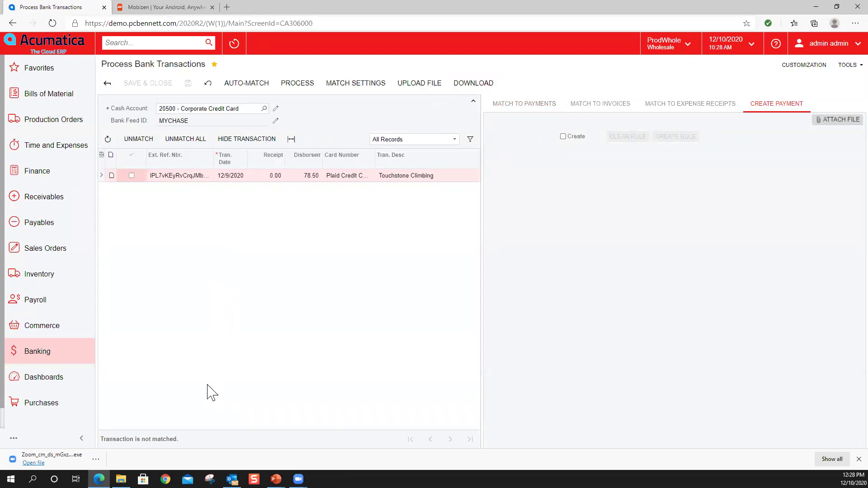
- Download the latest card transactions and check payments, invoices and expense receipts for the 78.50 Touchstone Climbing charge
{"action": "left_click", "coordinate": [475, 83]}
{"action": "left_click", "coordinate": [542, 106]}
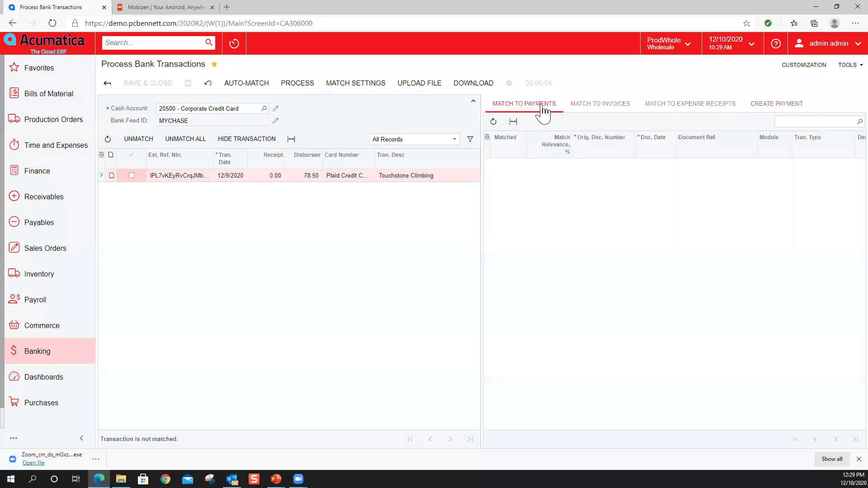
{"action": "left_click", "coordinate": [604, 111]}
{"action": "left_click", "coordinate": [661, 116]}
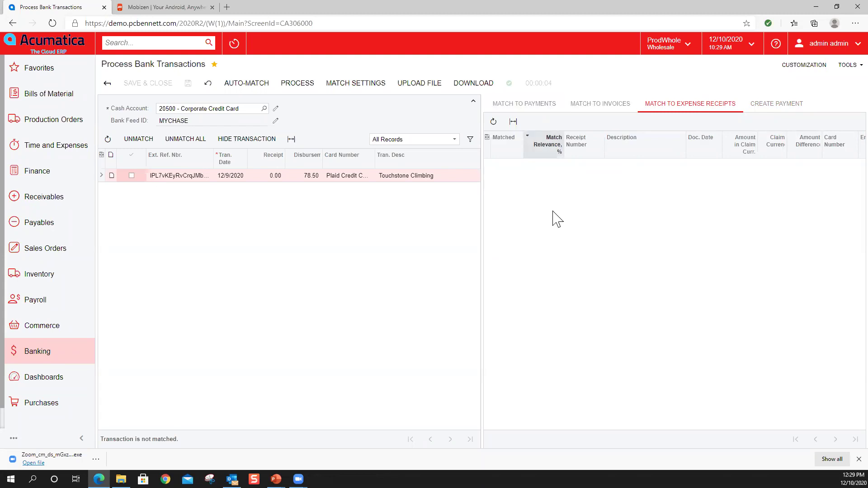
- Switch the cash account to 10200 checking, then go to the Bank Feeds Dashboard
{"action": "left_click", "coordinate": [264, 109]}
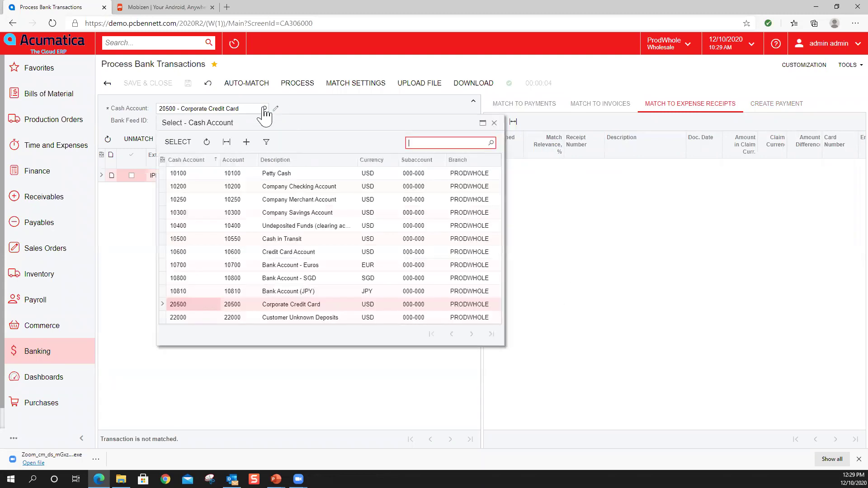
{"action": "double_click", "coordinate": [180, 189]}
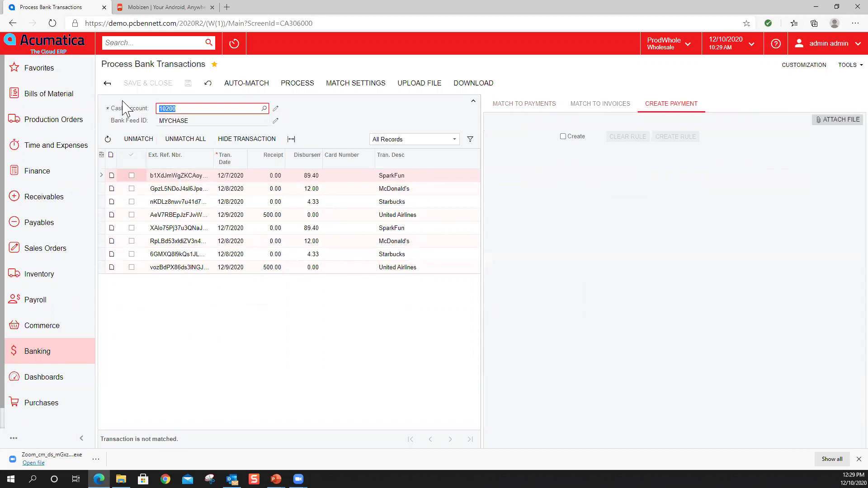
{"action": "left_click", "coordinate": [52, 53]}
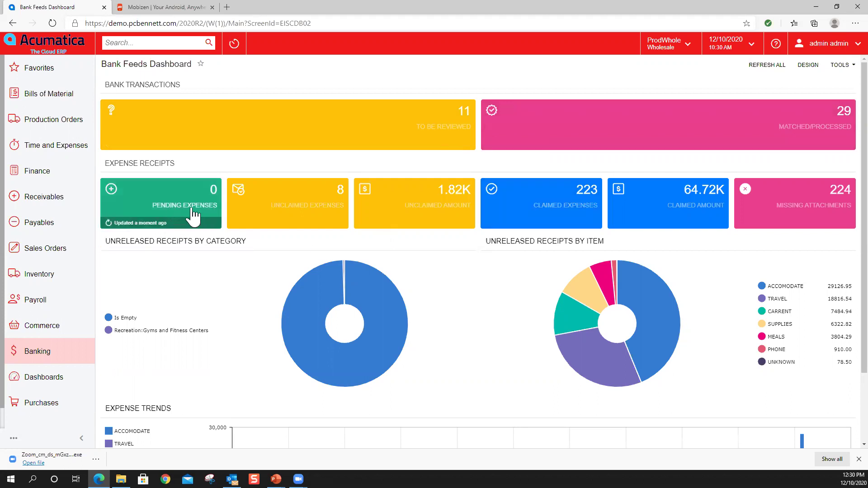
- Open the Unclaimed Expenses tile to list the 8 unclaimed bank-feed receipts
{"action": "left_click", "coordinate": [314, 206]}
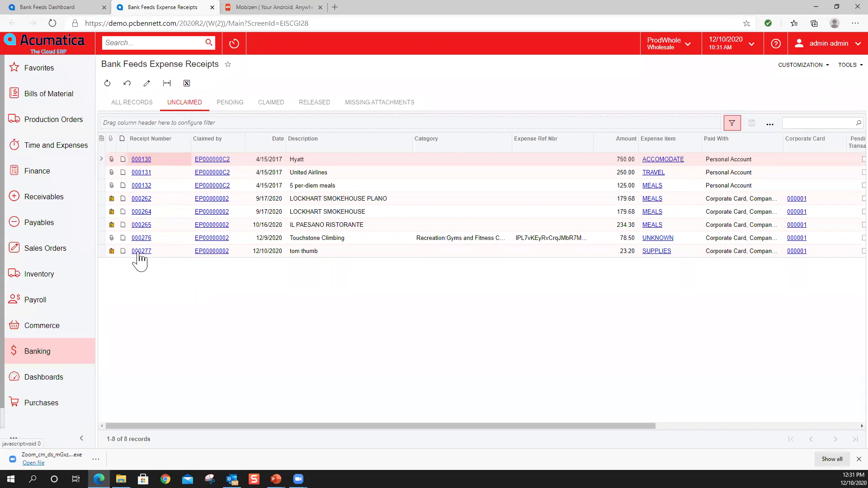
- Back on the Bank Feeds Dashboard, review the receipts missing attachments, then return to the dashboard
{"action": "left_click", "coordinate": [46, 48]}
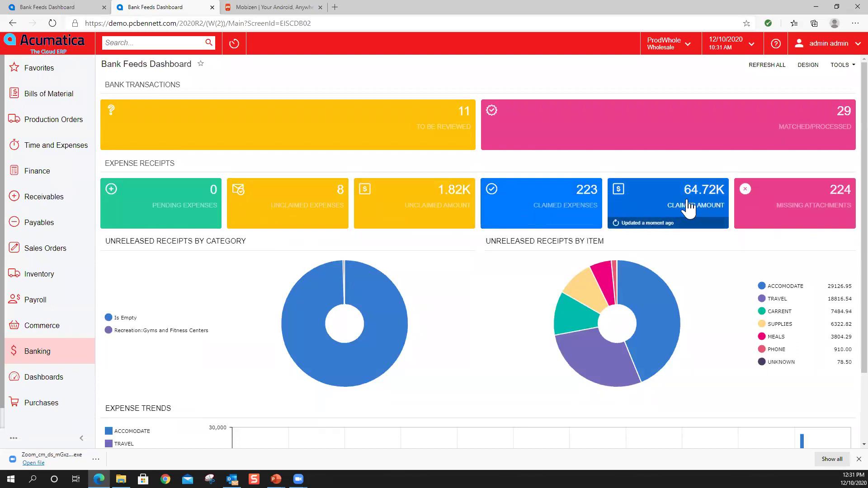
{"action": "left_click", "coordinate": [811, 202]}
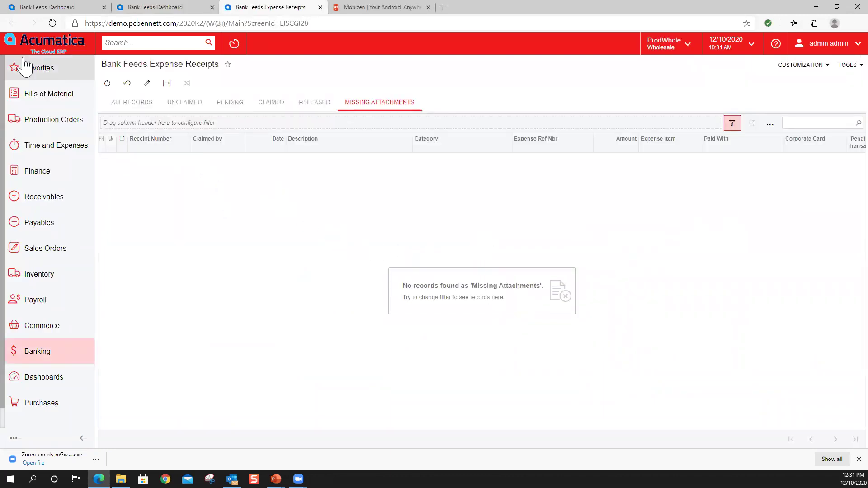
{"action": "left_click", "coordinate": [64, 12]}
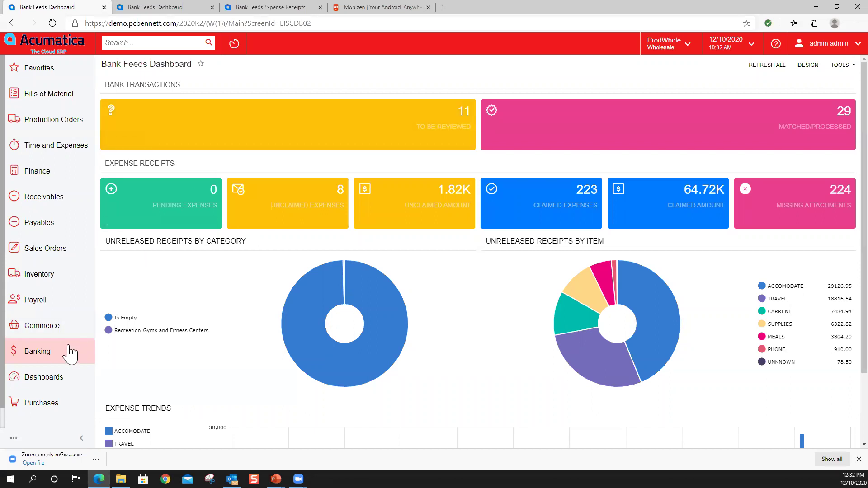
- Open Banking > Process Bank Transactions and select cash account 20500 Corporate Credit Card
{"action": "left_click", "coordinate": [40, 358]}
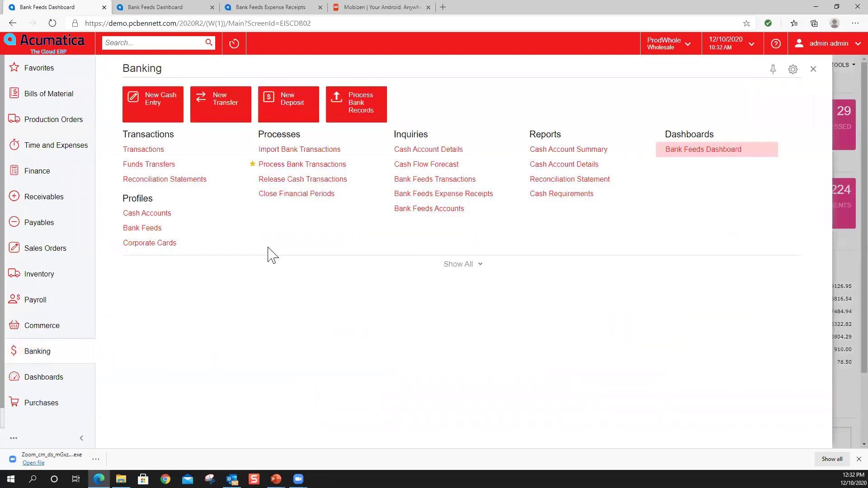
{"action": "left_click", "coordinate": [294, 170]}
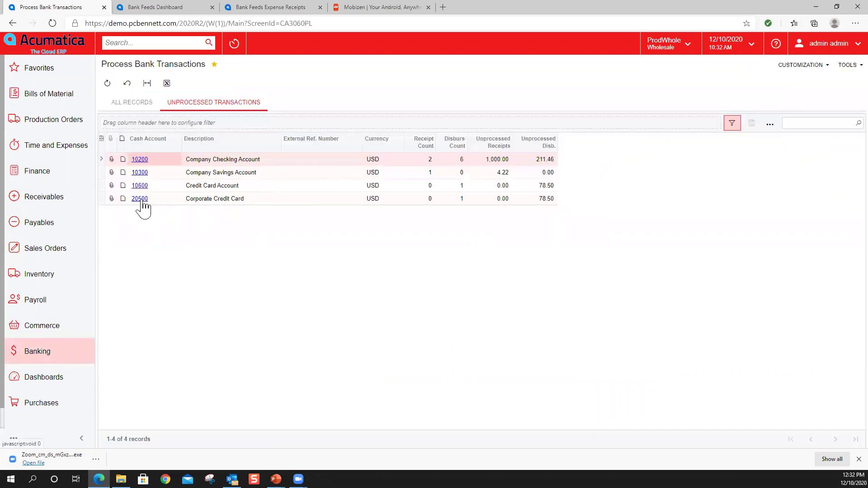
{"action": "left_click", "coordinate": [141, 199]}
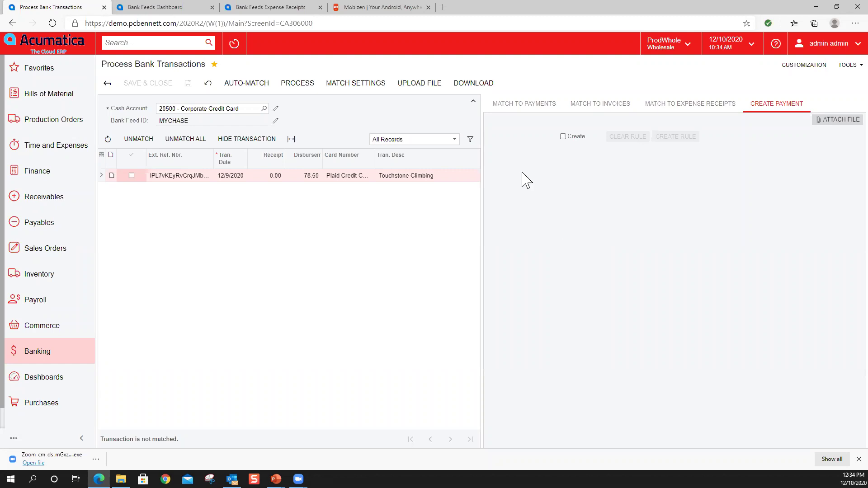
- Check the recognized bill in Outlook, then open My Profile from Acumatica's user menu
{"action": "left_click", "coordinate": [232, 479]}
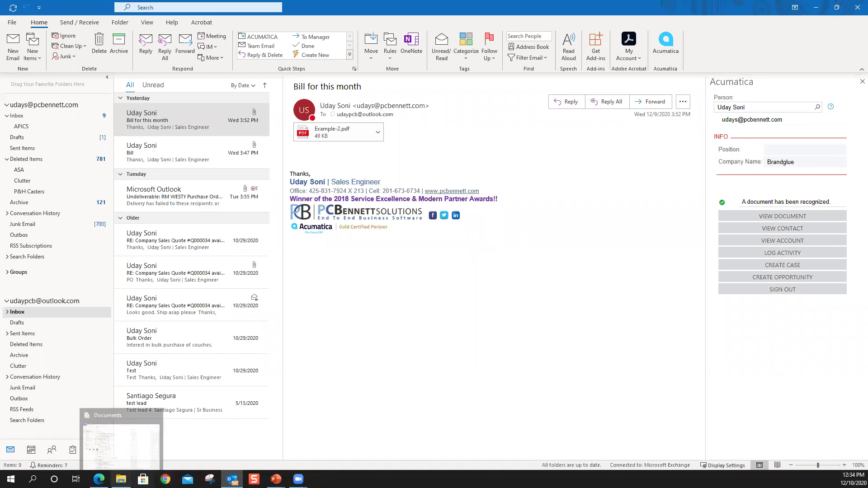
{"action": "left_click", "coordinate": [99, 479]}
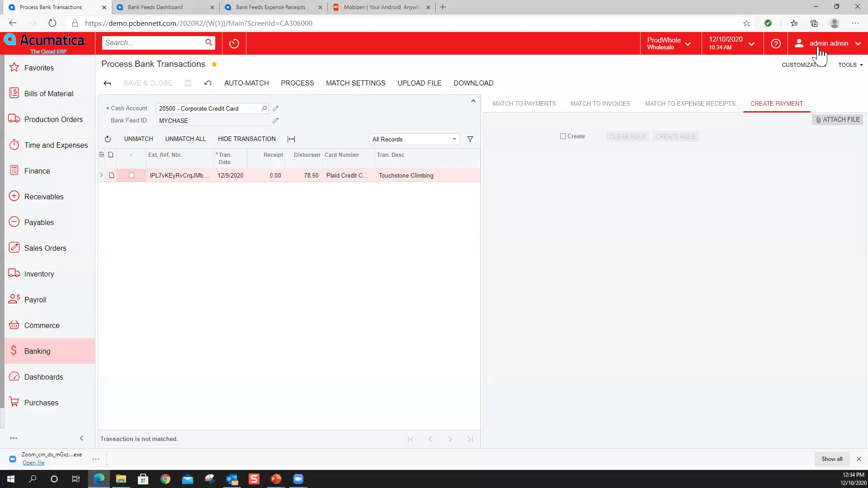
{"action": "left_click", "coordinate": [820, 48]}
{"action": "left_click", "coordinate": [830, 91]}
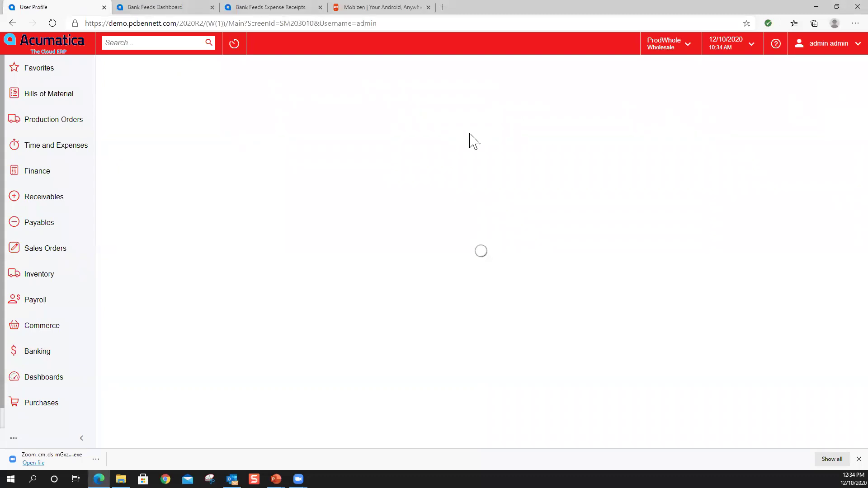
- Download the Outlook add-in manifest from the profile's Email Settings and return to Outlook
{"action": "left_click", "coordinate": [201, 106]}
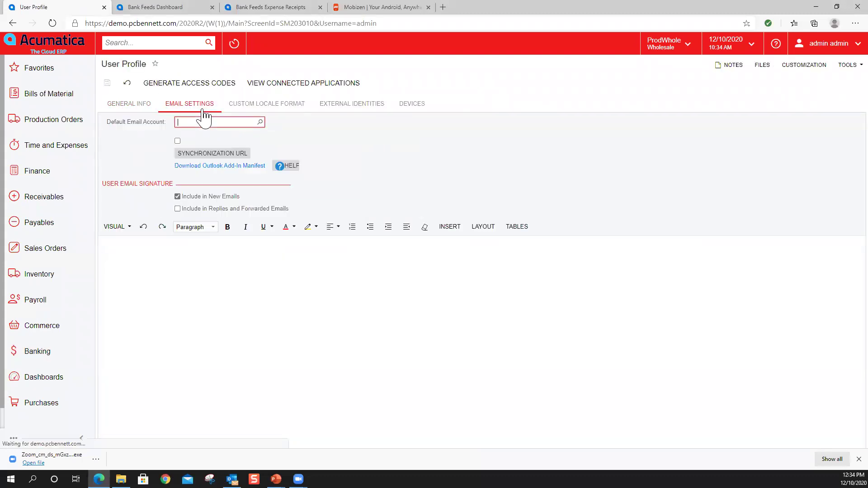
{"action": "left_click", "coordinate": [230, 166]}
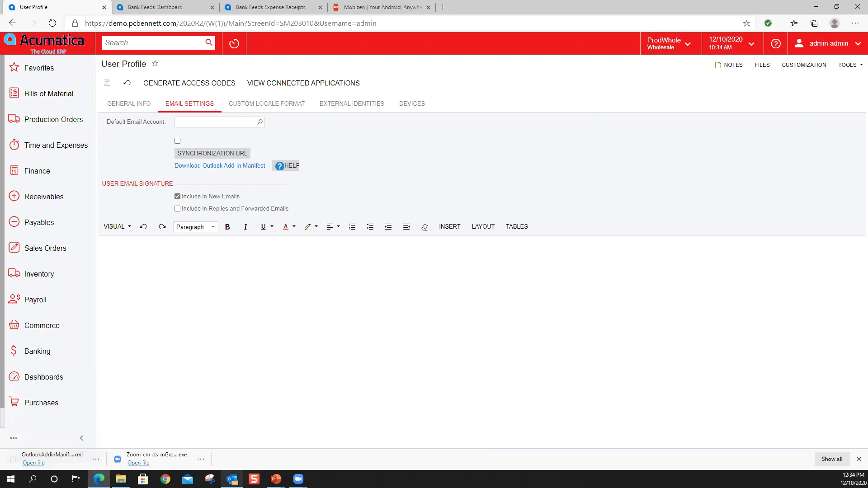
{"action": "mouse_move", "coordinate": [232, 479]}
{"action": "left_click", "coordinate": [232, 414]}
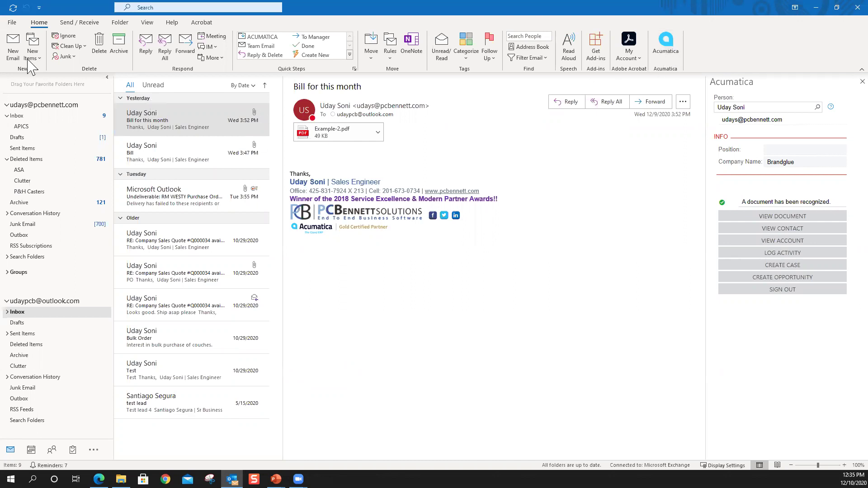
- Show Outlook's Account Information page with its add-in management options
{"action": "left_click", "coordinate": [11, 23]}
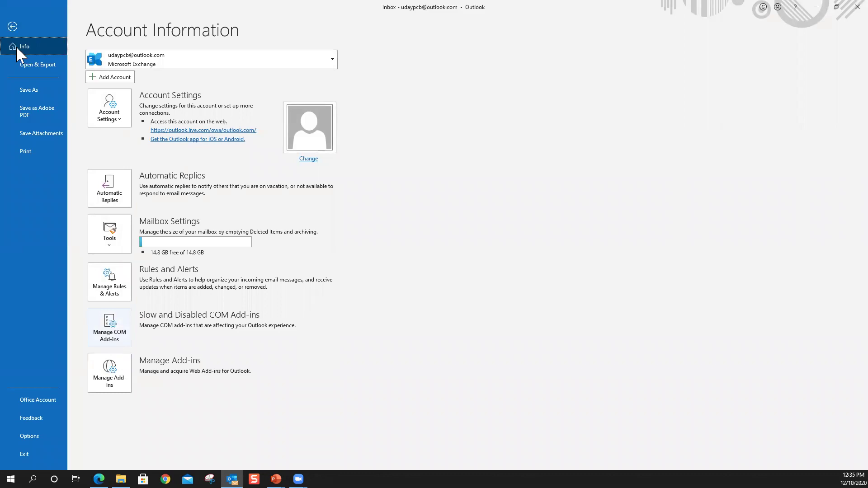
{"action": "left_click", "coordinate": [14, 27]}
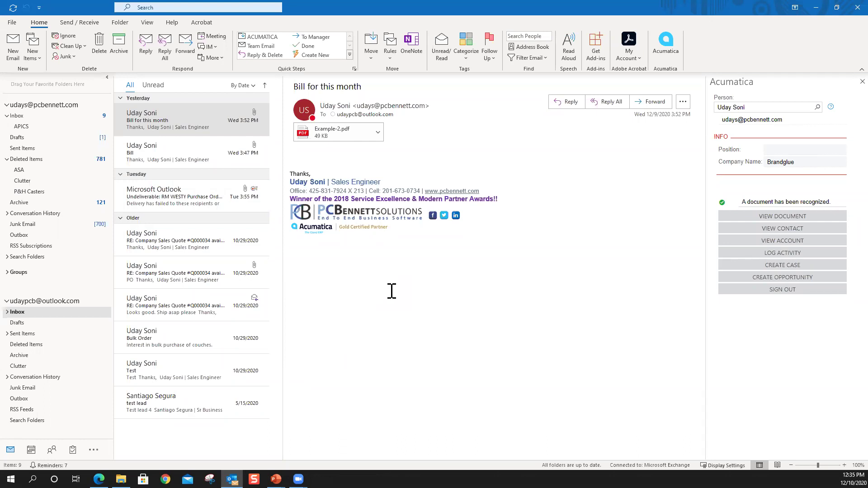
{"action": "left_click", "coordinate": [10, 23]}
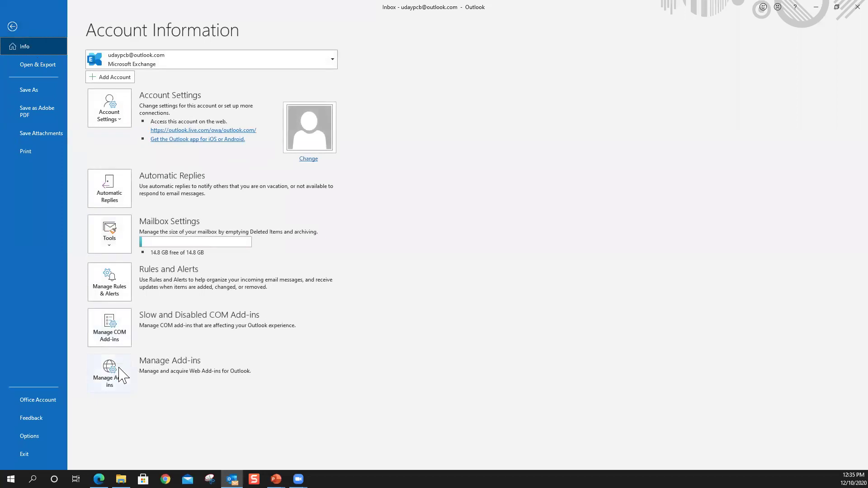
{"action": "left_click", "coordinate": [13, 27]}
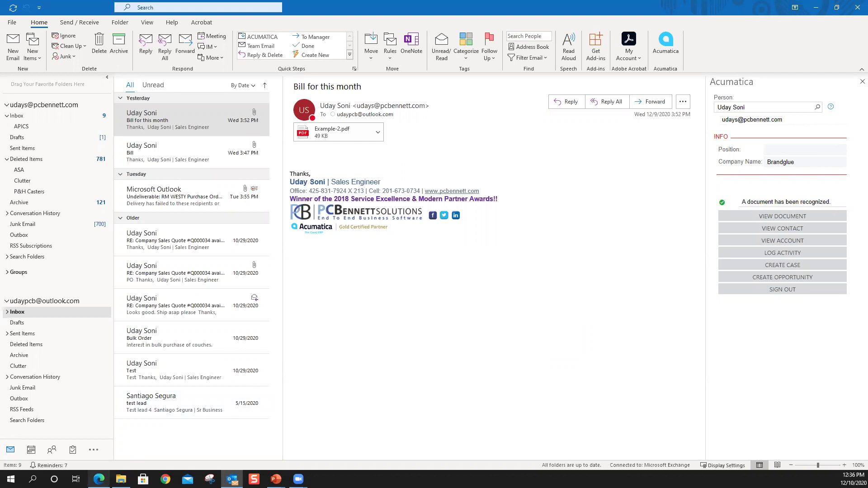
{"action": "left_click", "coordinate": [99, 478]}
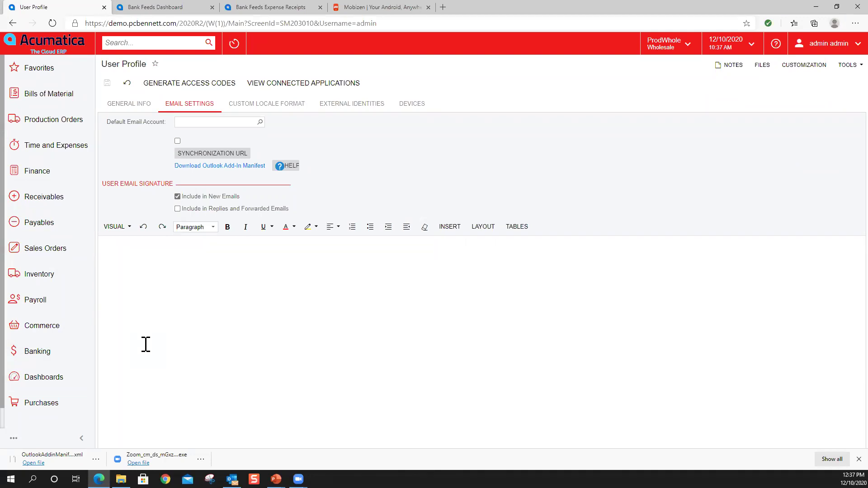
- Reopen Process Bank Transactions for 20500 Corporate Credit Card showing the unmatched 78.50 Touchstone Climbing charge
{"action": "left_click", "coordinate": [62, 359]}
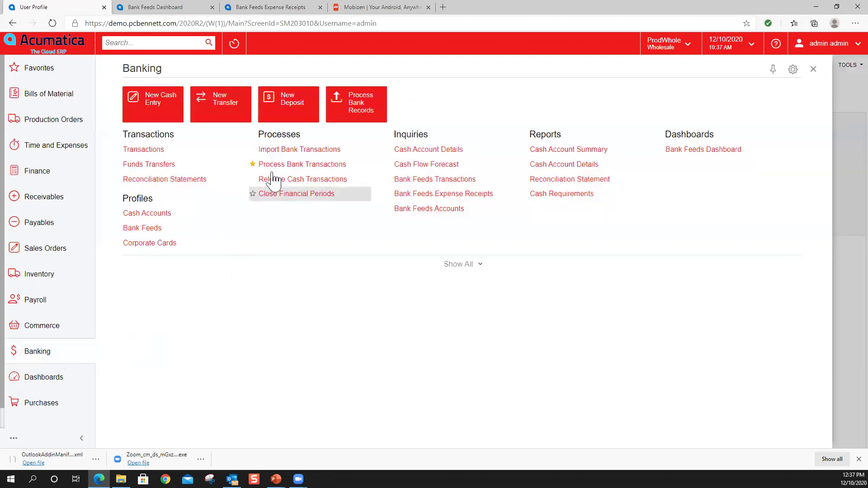
{"action": "left_click", "coordinate": [288, 166]}
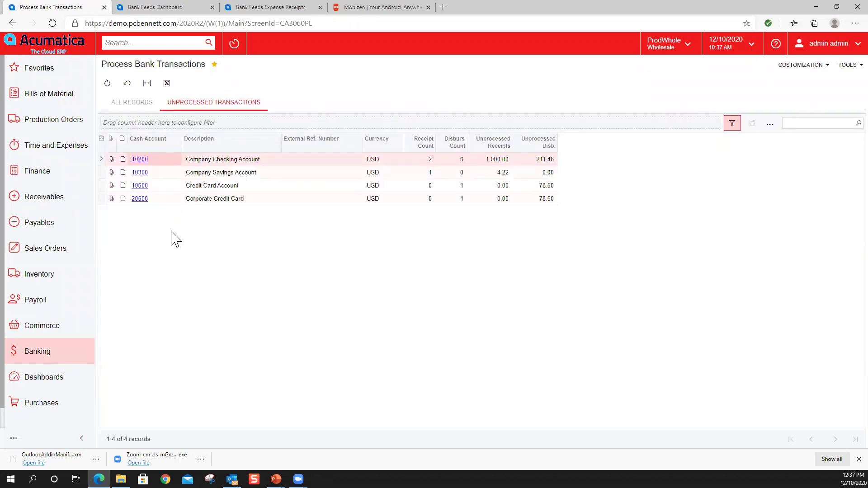
{"action": "left_click", "coordinate": [144, 198]}
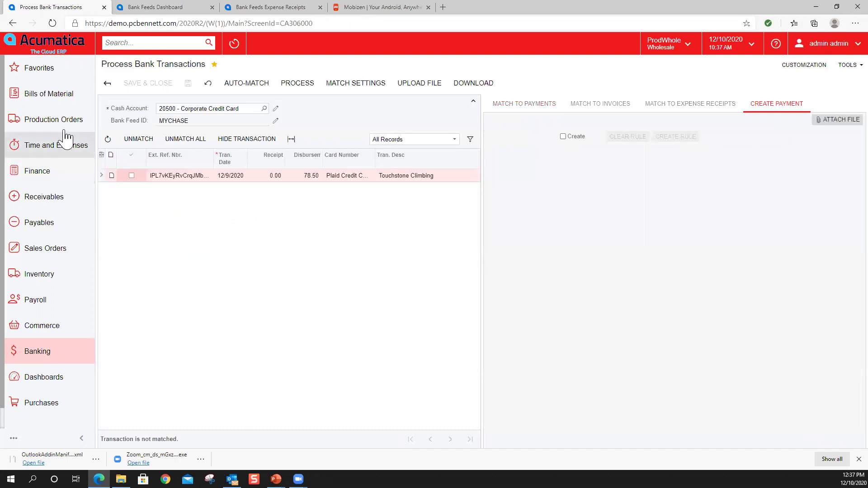
- Widen the Ref. Nbr. column in Expense Receipts and open receipt 000276, Touchstone Climbing, 78.50
{"action": "left_click", "coordinate": [54, 145]}
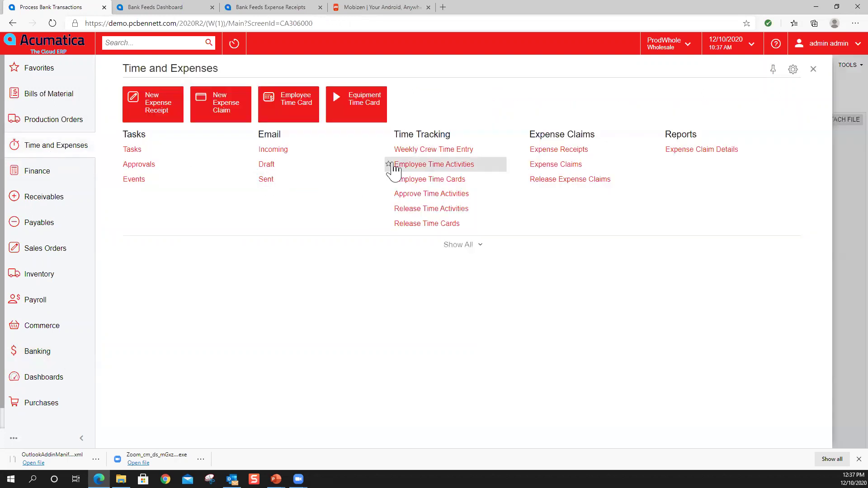
{"action": "left_click", "coordinate": [555, 154]}
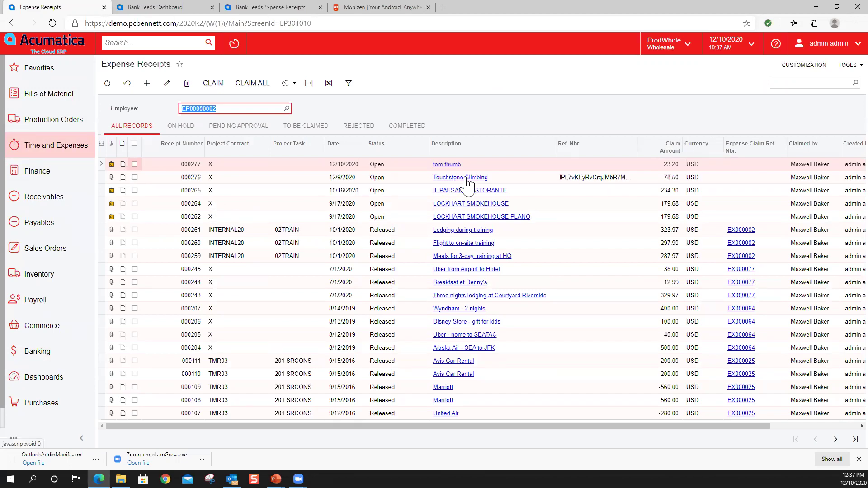
{"action": "left_click_drag", "start_coordinate": [637, 144], "coordinate": [706, 144]}
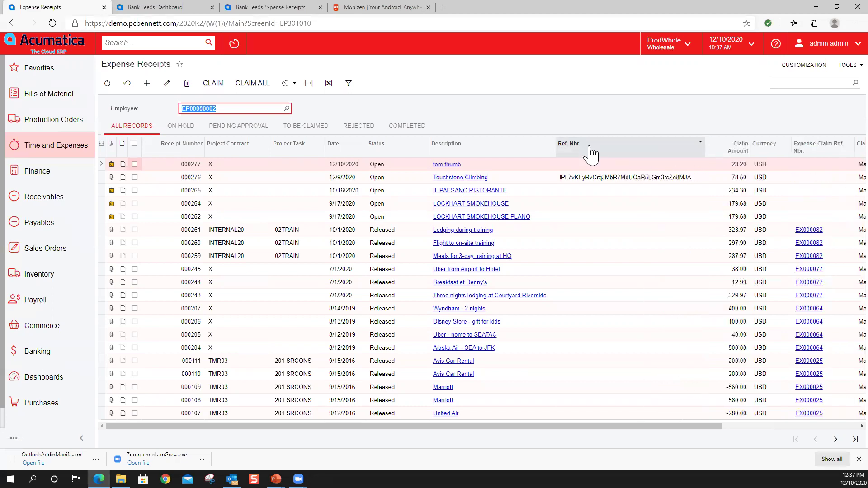
{"action": "left_click", "coordinate": [601, 178]}
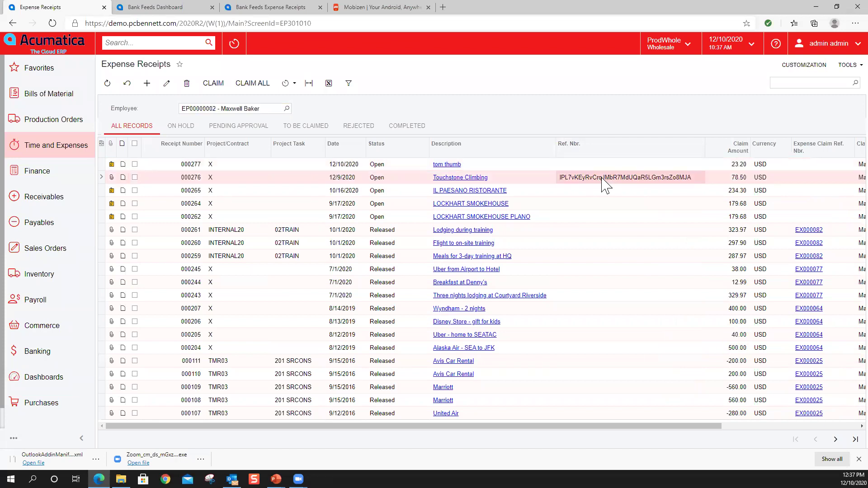
{"action": "left_click", "coordinate": [458, 178]}
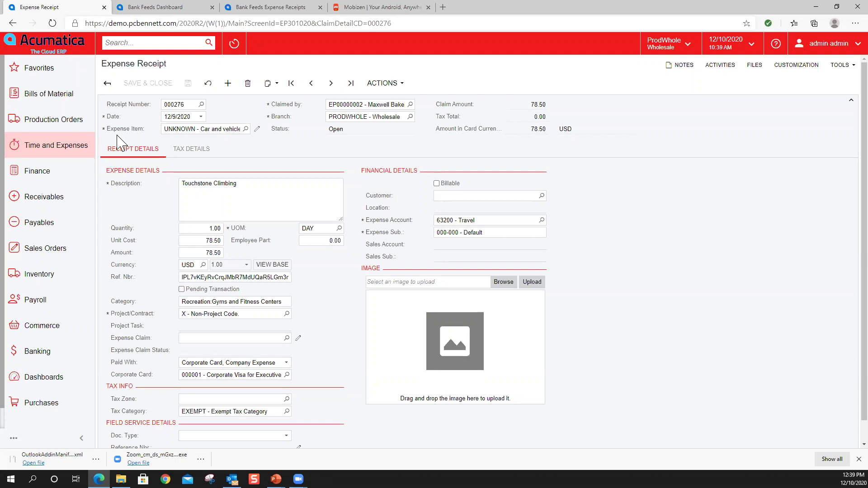
- Open the 'Bill for this month' document from the Payables Incoming Documents list
{"action": "left_click", "coordinate": [69, 229]}
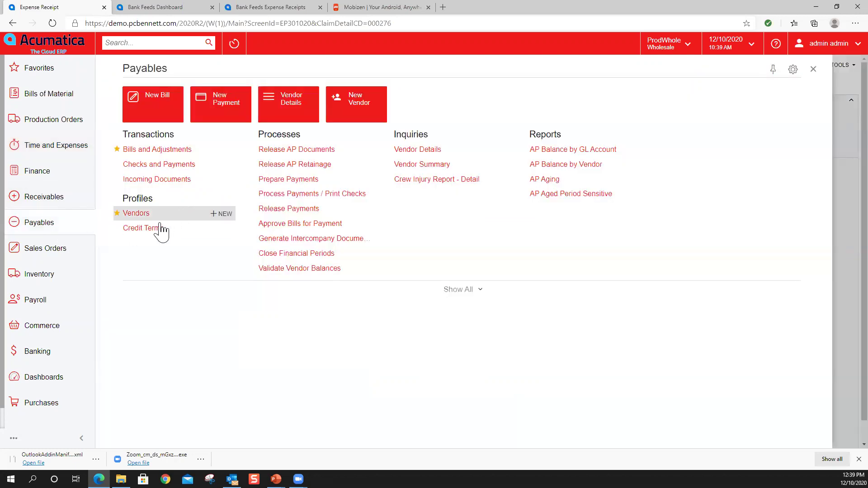
{"action": "left_click", "coordinate": [158, 180]}
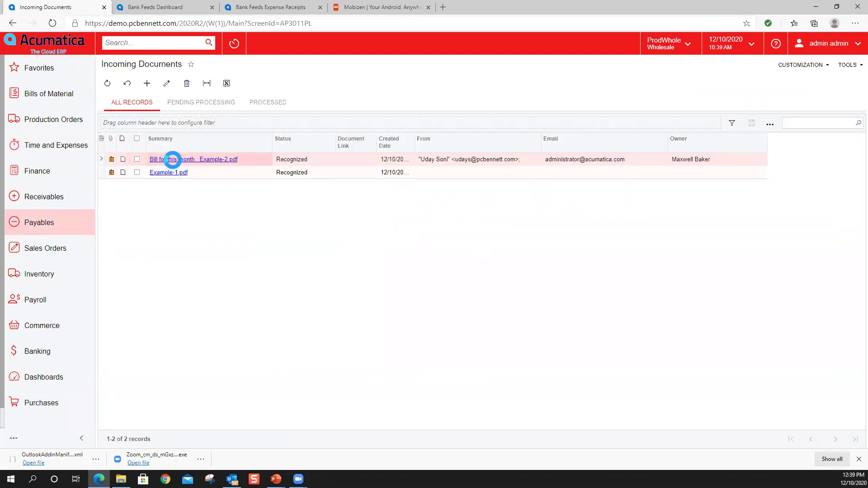
{"action": "left_click", "coordinate": [174, 161]}
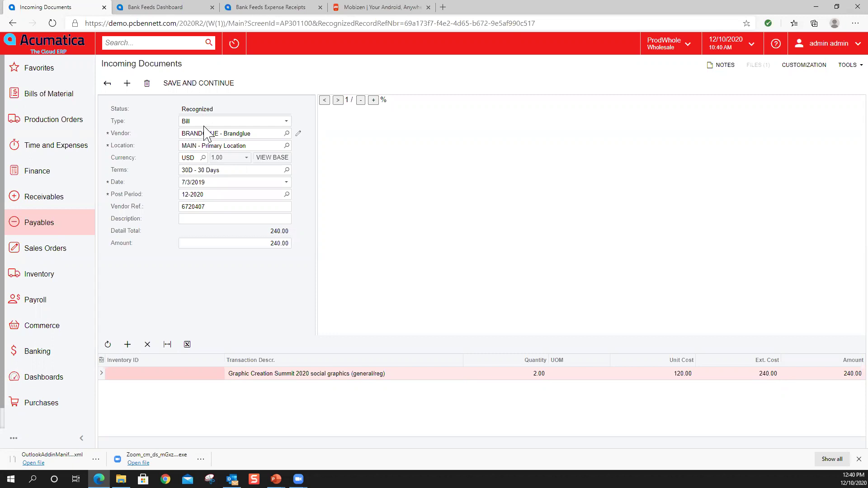
- Bring the Year End Promotion Final deck forward and show its Year End Promotion slide 5
{"action": "left_click", "coordinate": [276, 479]}
{"action": "left_click", "coordinate": [341, 457]}
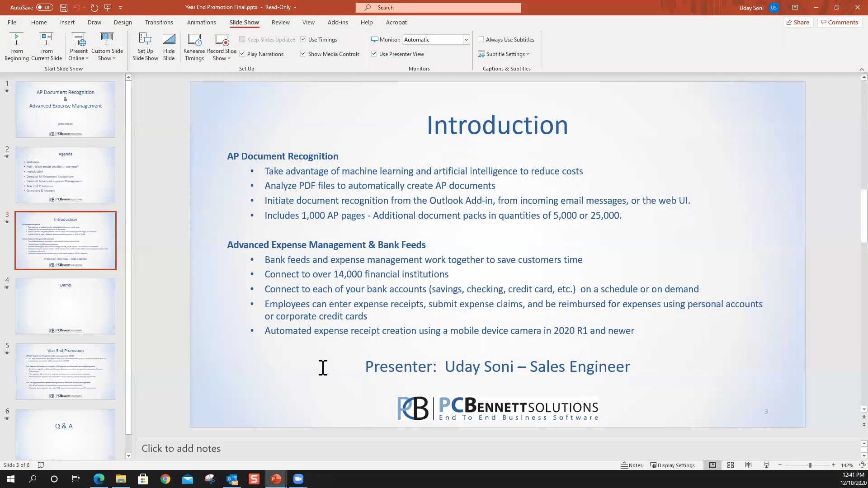
{"action": "left_click", "coordinate": [72, 375]}
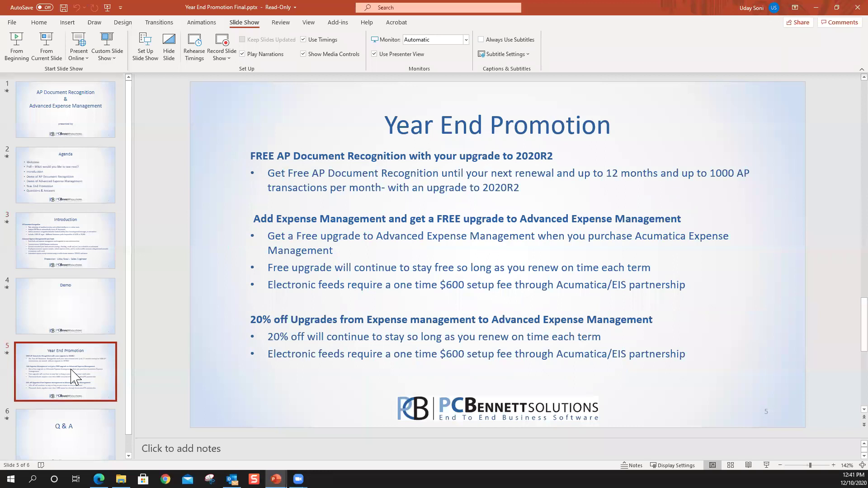